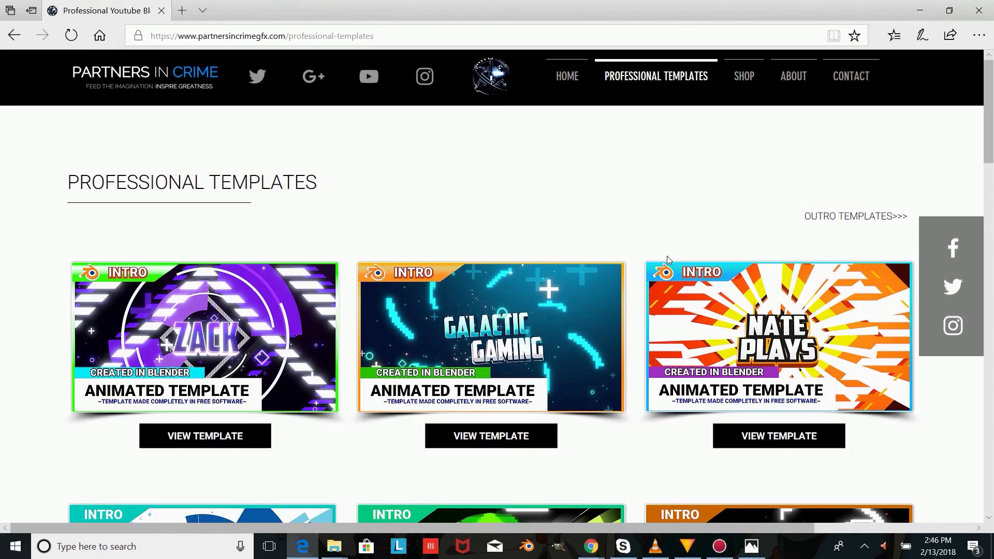
- Switch the viewport to top view and align the camera to it
scroll(668, 263, down, 1)
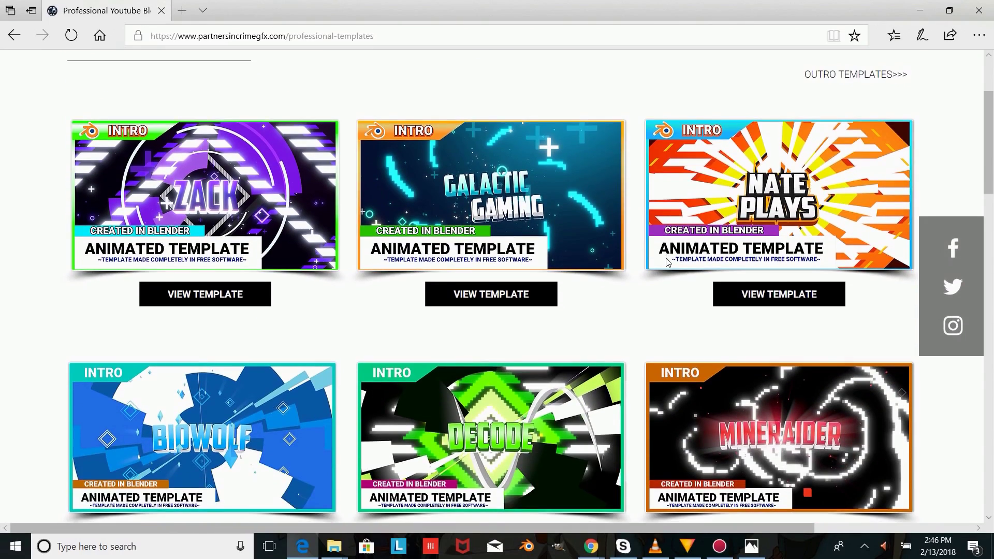
scroll(667, 262, down, 5)
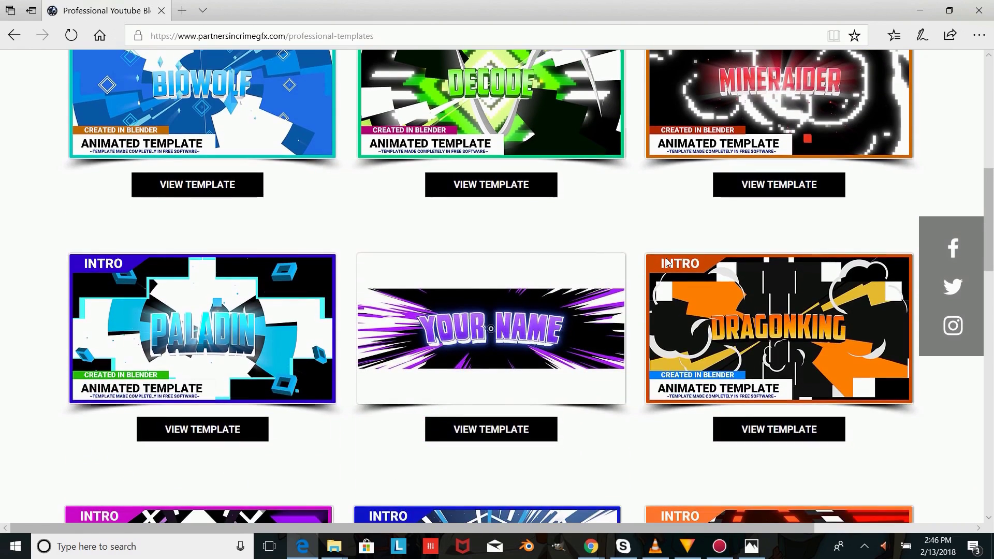
scroll(661, 276, down, 1)
scroll(661, 276, up, 1)
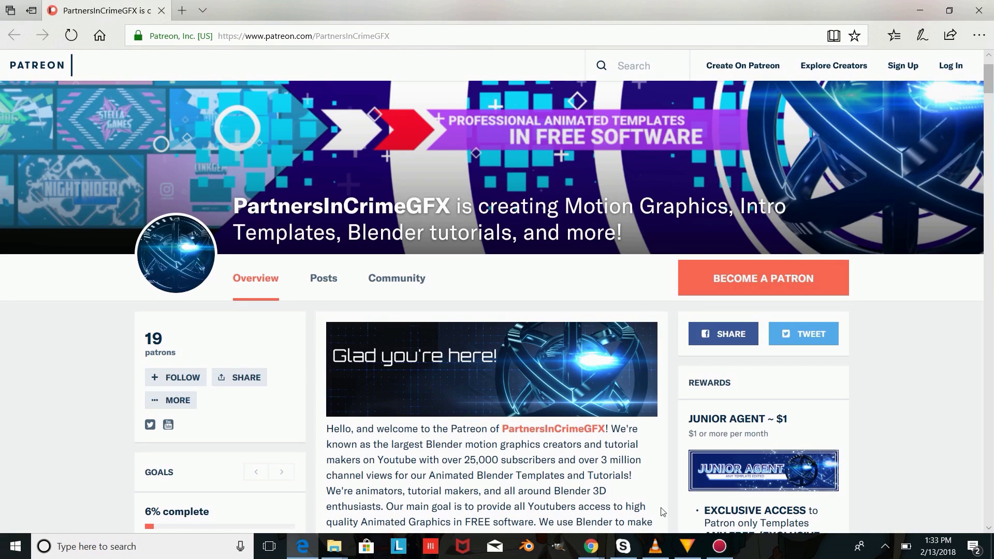
scroll(599, 304, down, 4)
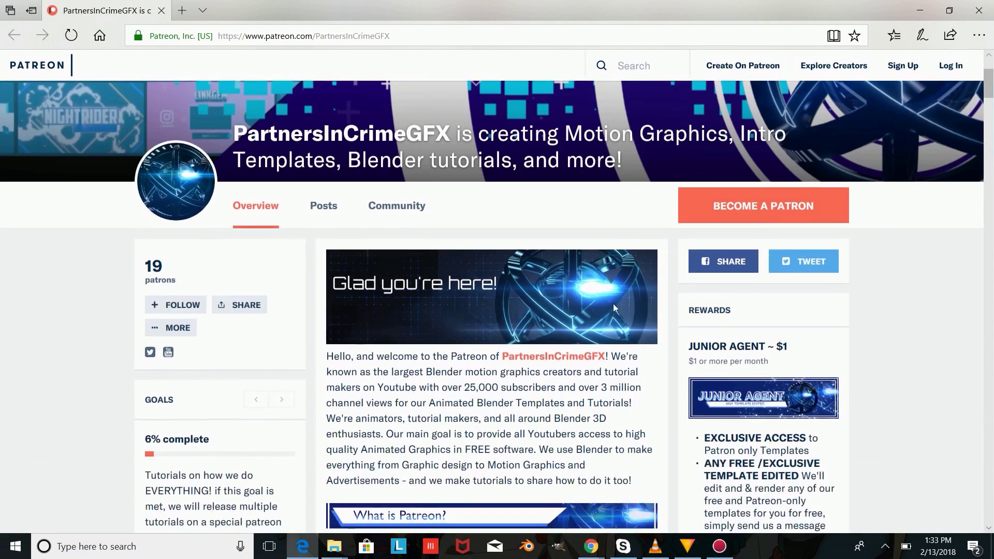
scroll(615, 313, down, 10)
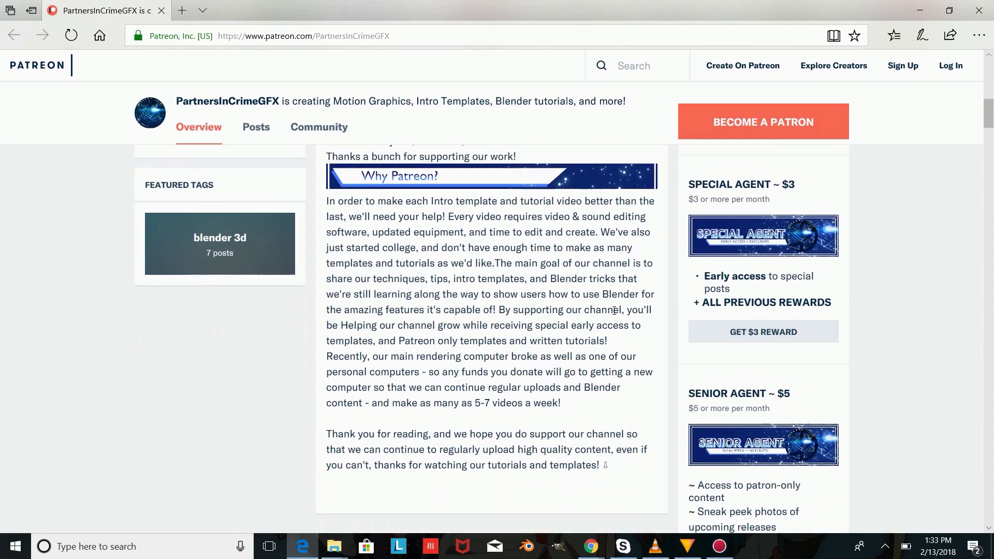
scroll(614, 313, down, 5)
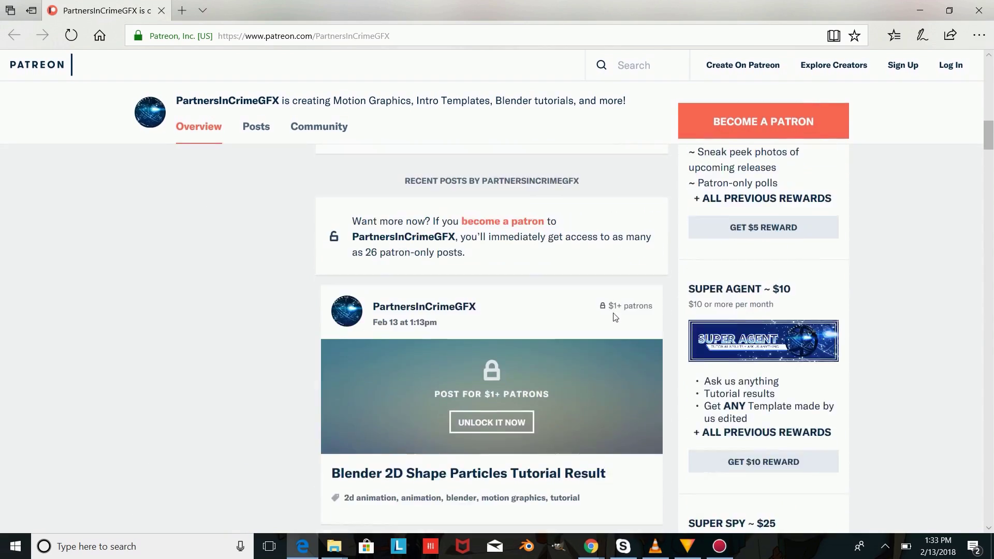
scroll(548, 330, down, 2)
scroll(518, 337, down, 1)
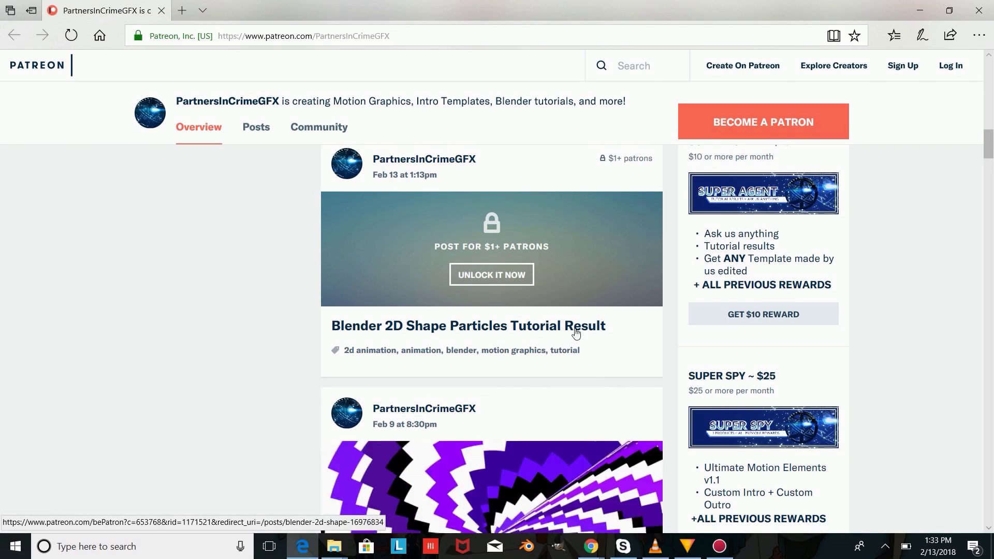
scroll(617, 326, down, 4)
scroll(616, 323, down, 4)
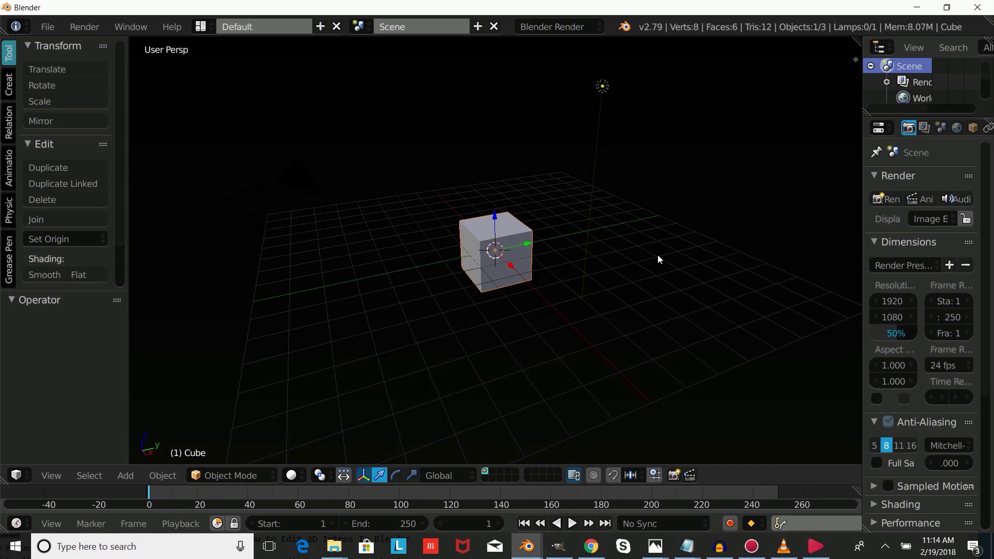
key(KP_7)
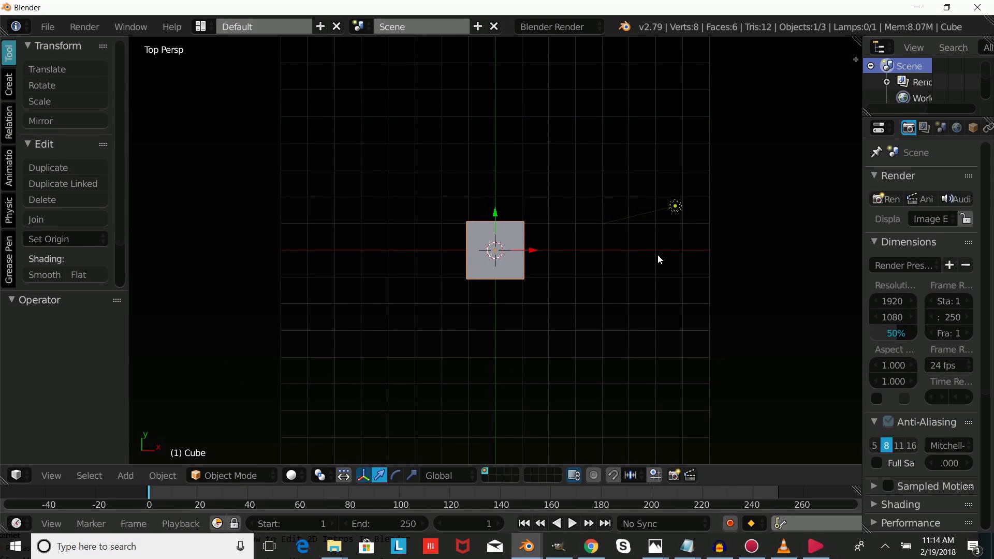
key(ctrl+alt+KP_0)
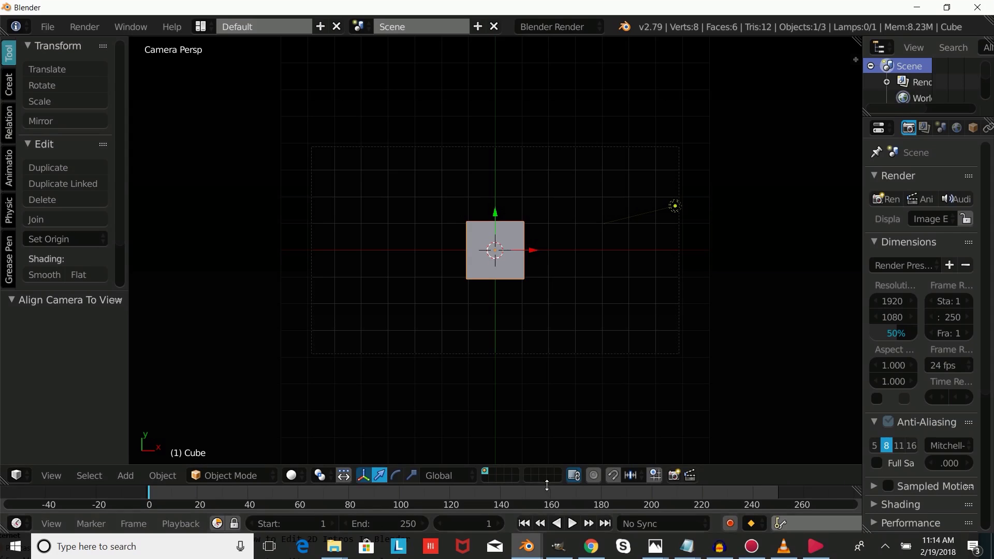
- Enlarge the timeline, set playback sync to AV-sync and the start frame to 0
drag(549, 484, 550, 416)
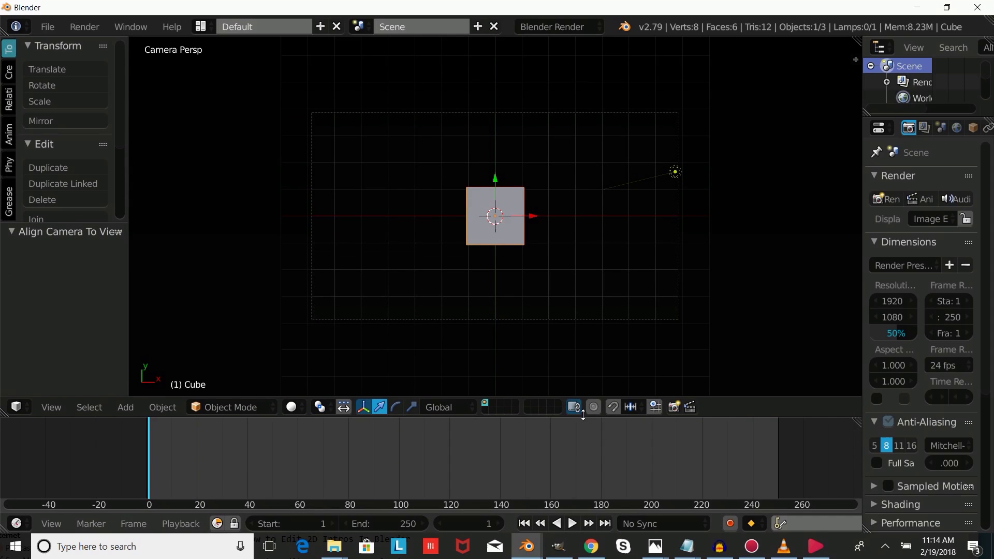
click(683, 524)
click(690, 471)
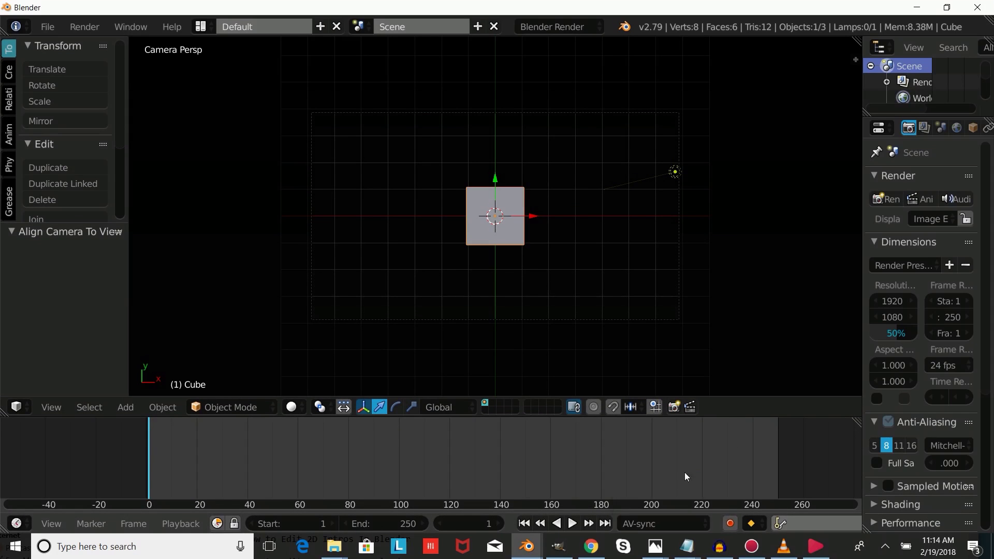
click(254, 523)
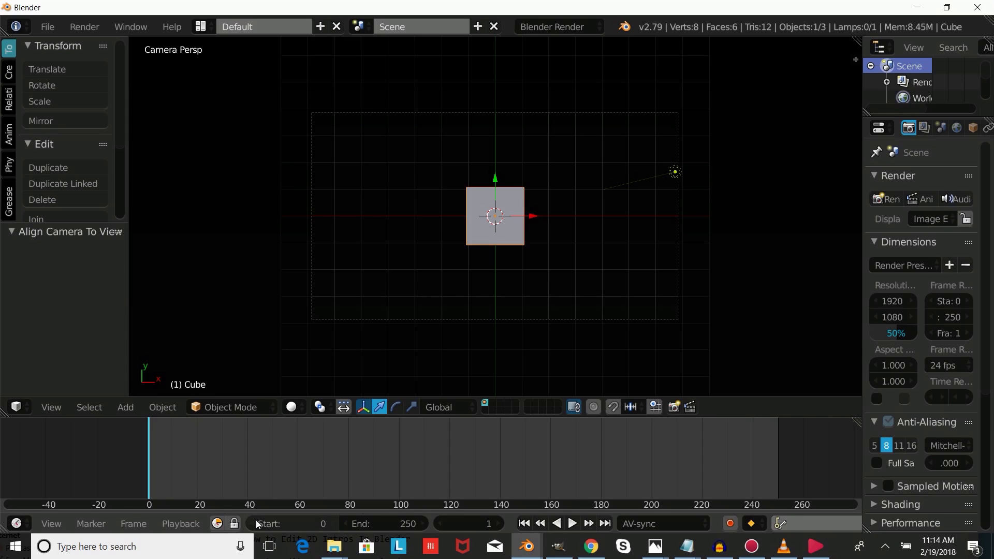
- Set render resolution to 100% and the frame rate to 60 fps
drag(905, 339, 932, 339)
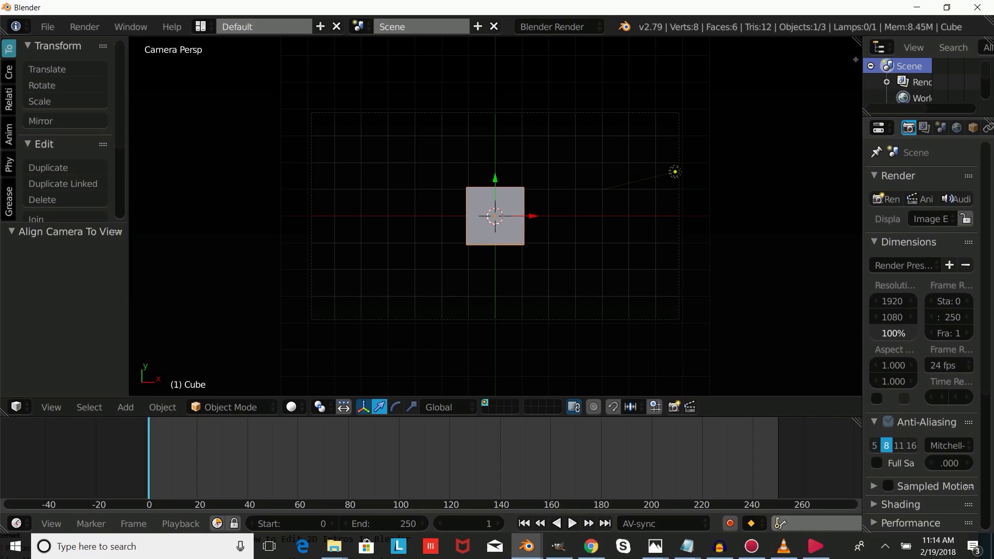
click(942, 366)
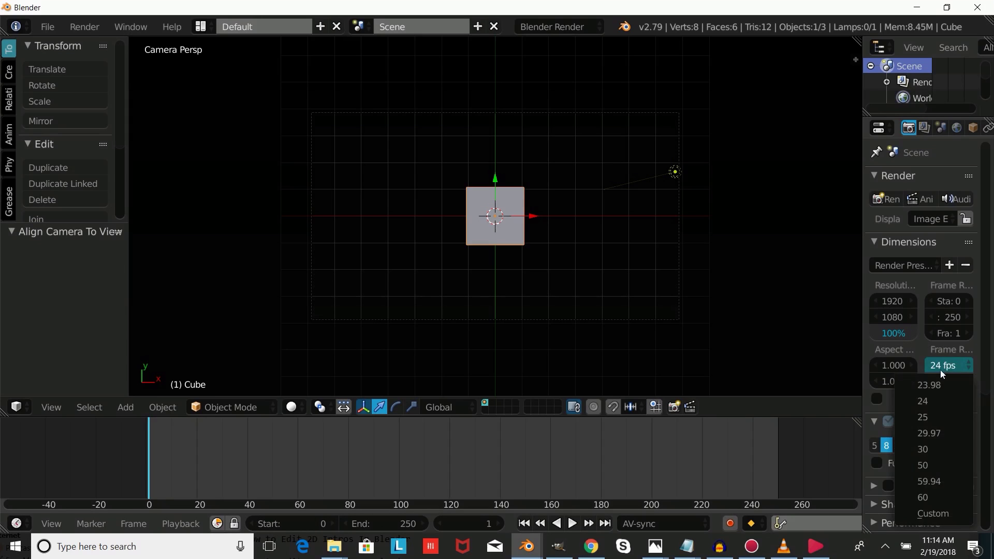
click(933, 496)
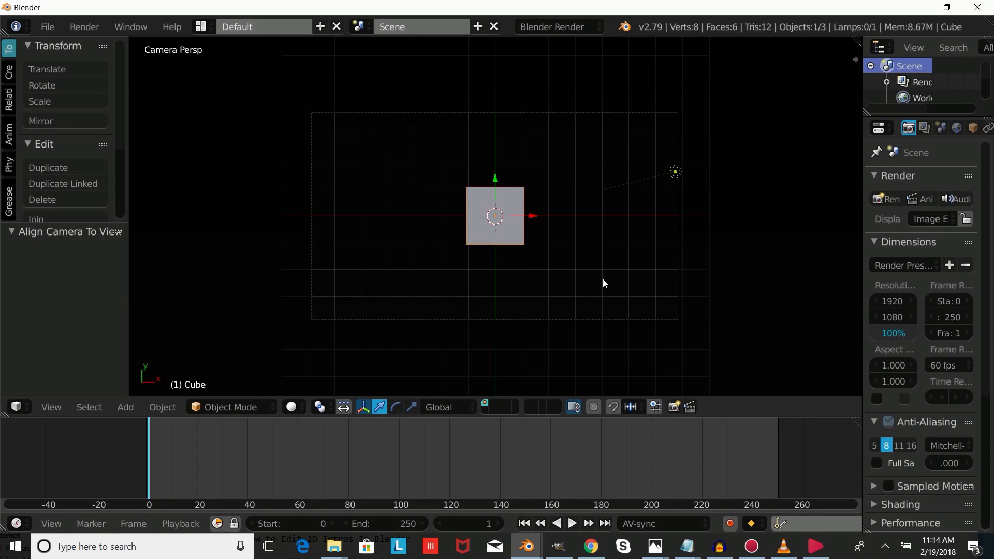
- Delete the default cube and add a Bezier curve
key(x)
click(518, 211)
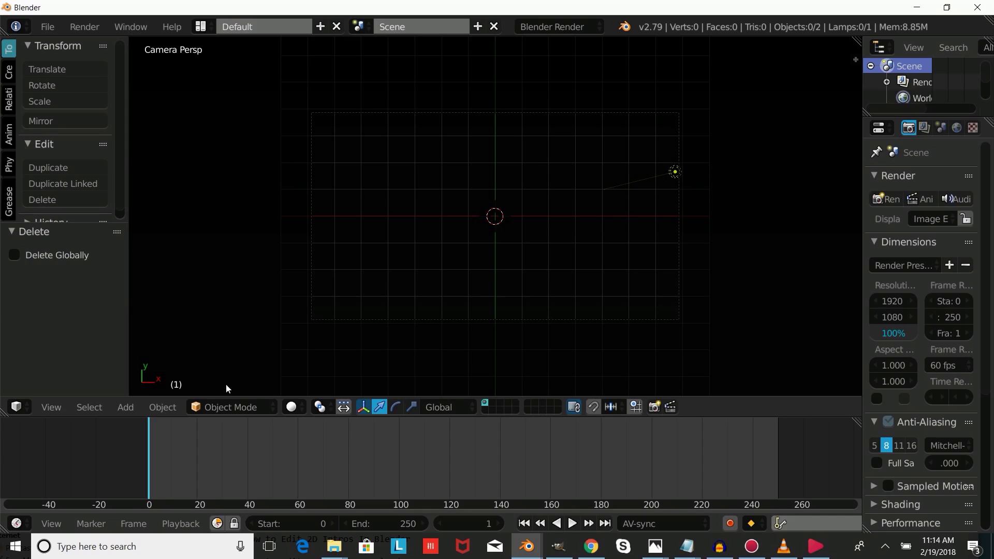
click(130, 407)
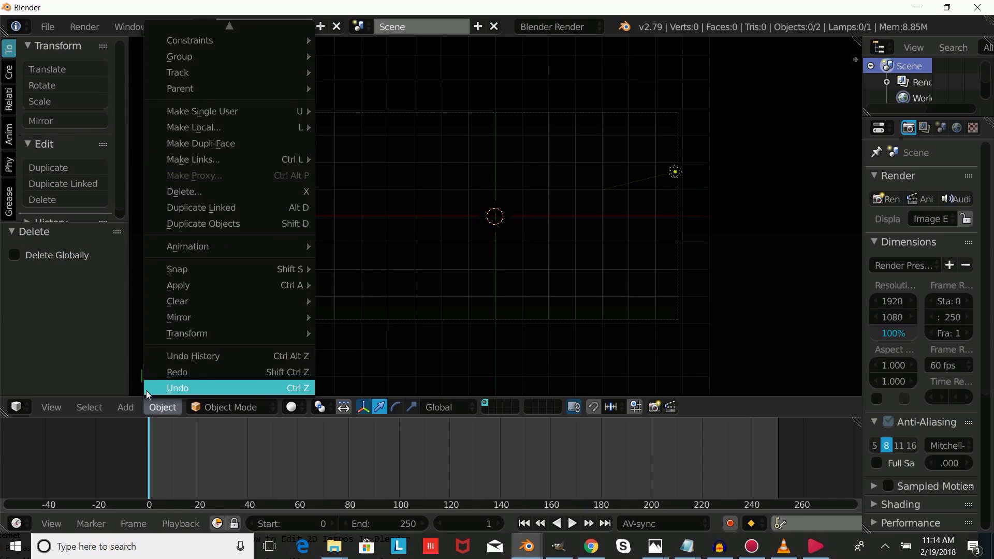
mouse_move(151, 378)
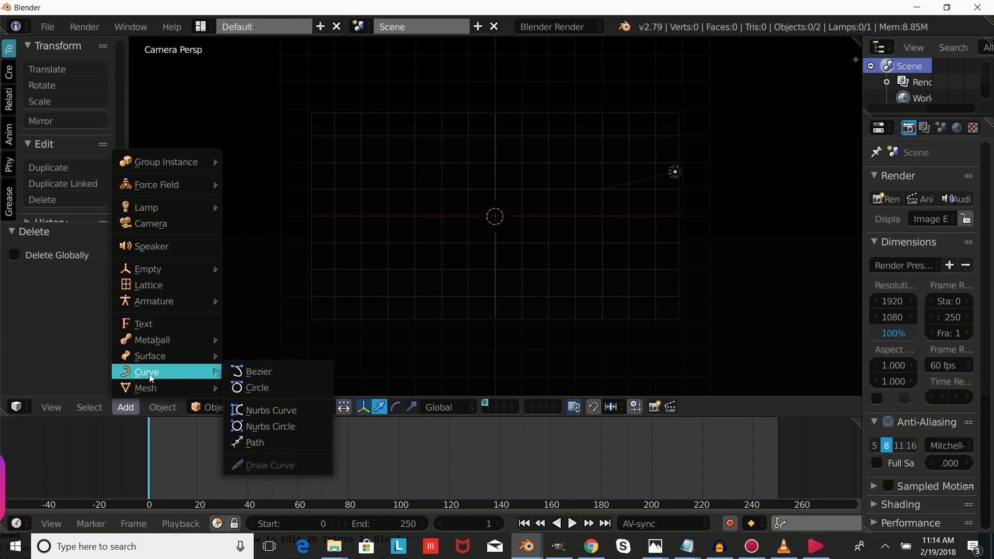
click(243, 372)
- Change the curve's handles to straight Vector handles in edit mode
key(Tab)
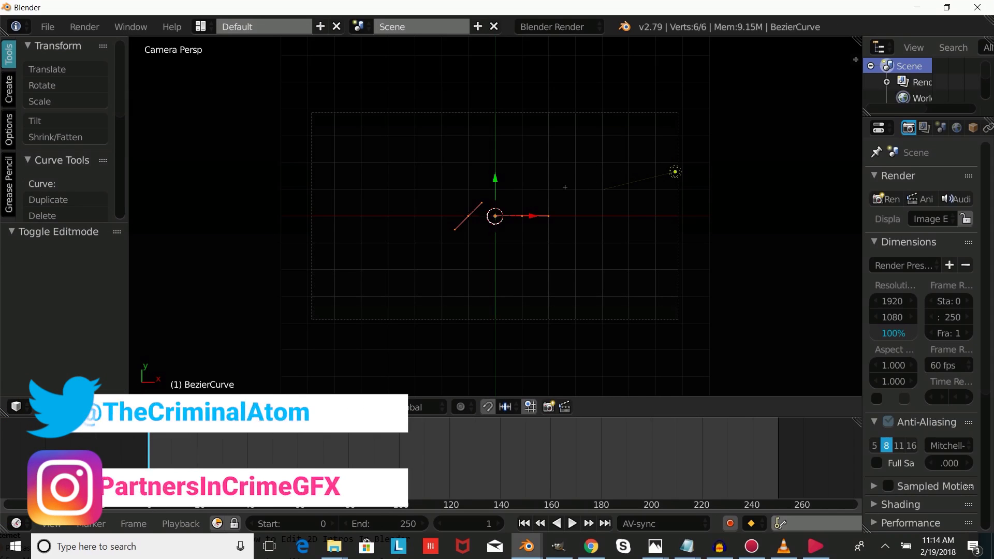
key(v)
click(501, 216)
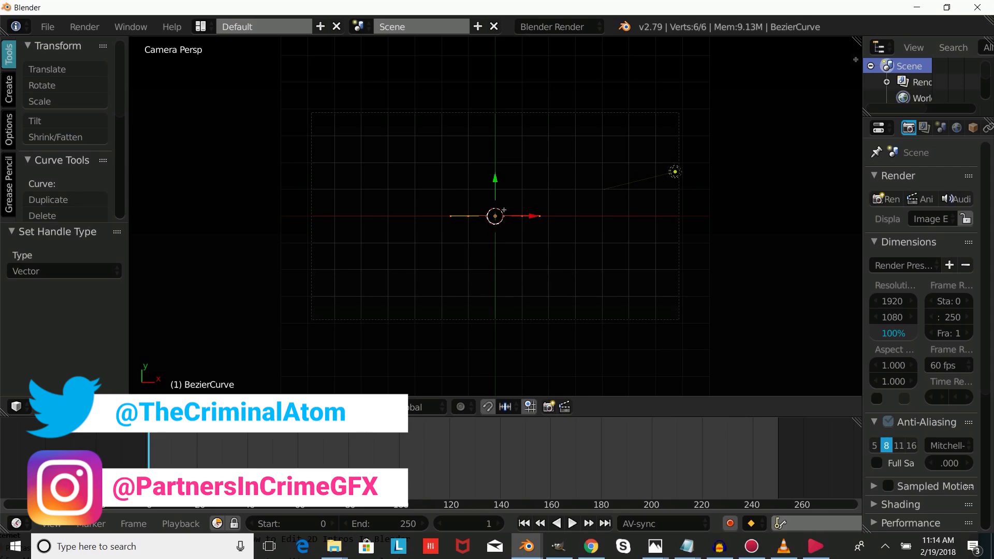
key(Tab)
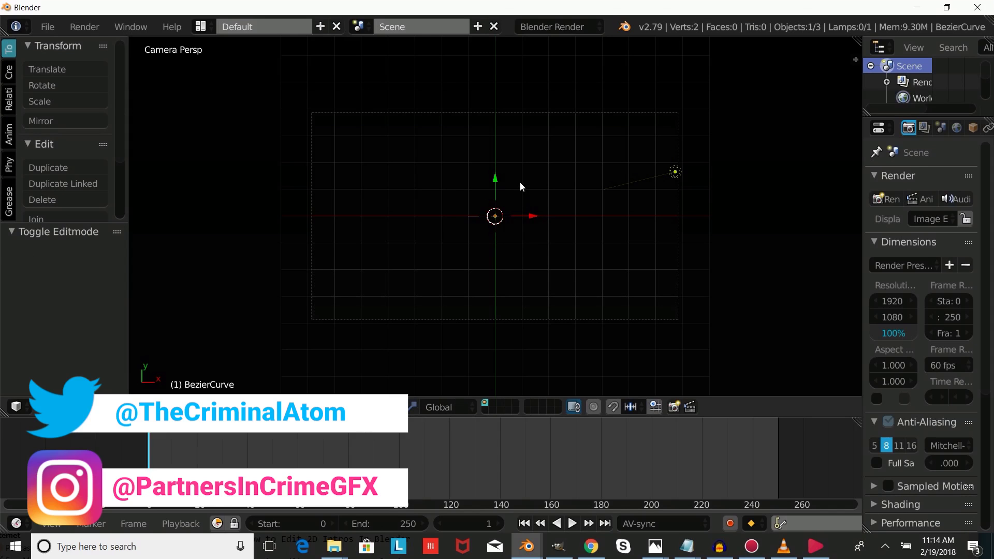
- Rotate the curve to -34° and scale it to 9.149
key(r)
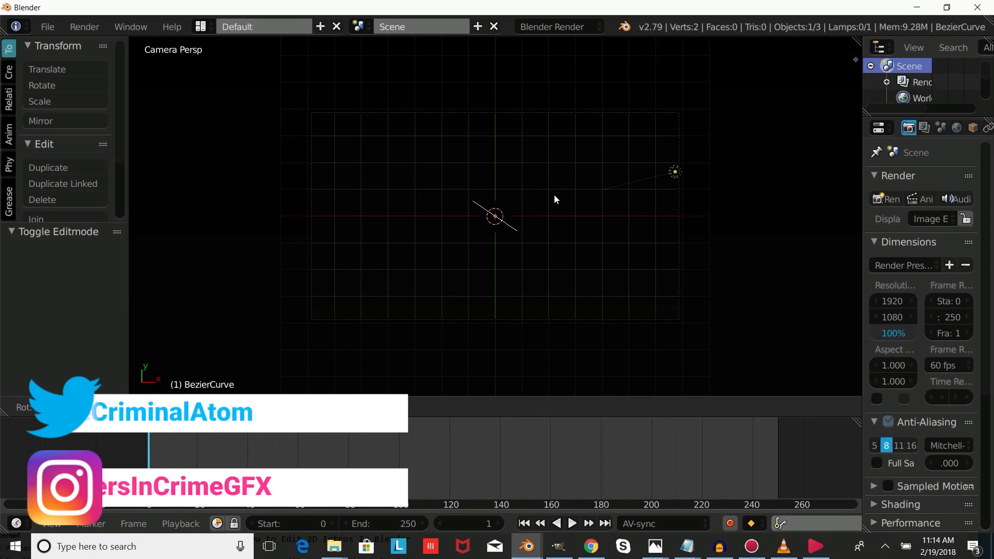
click(555, 200)
key(s)
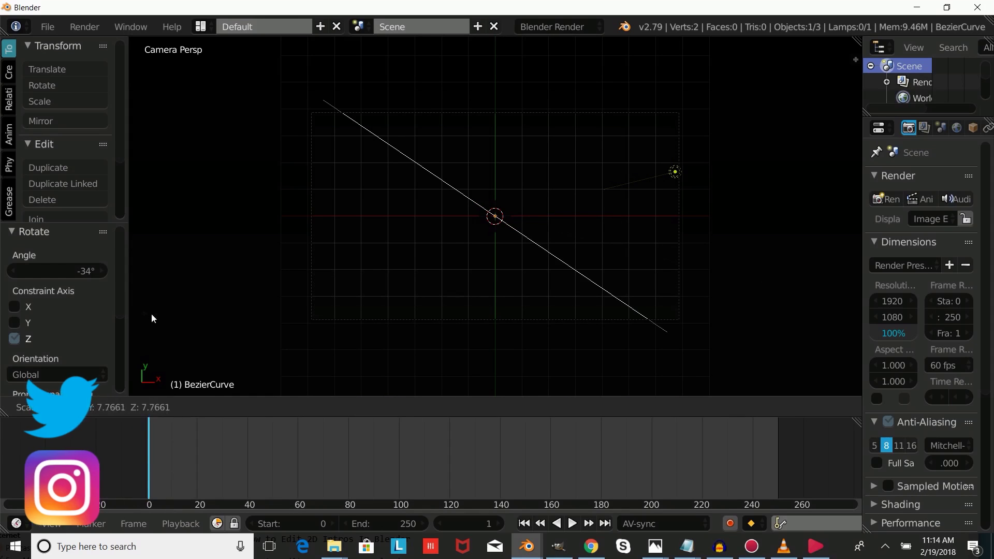
click(218, 331)
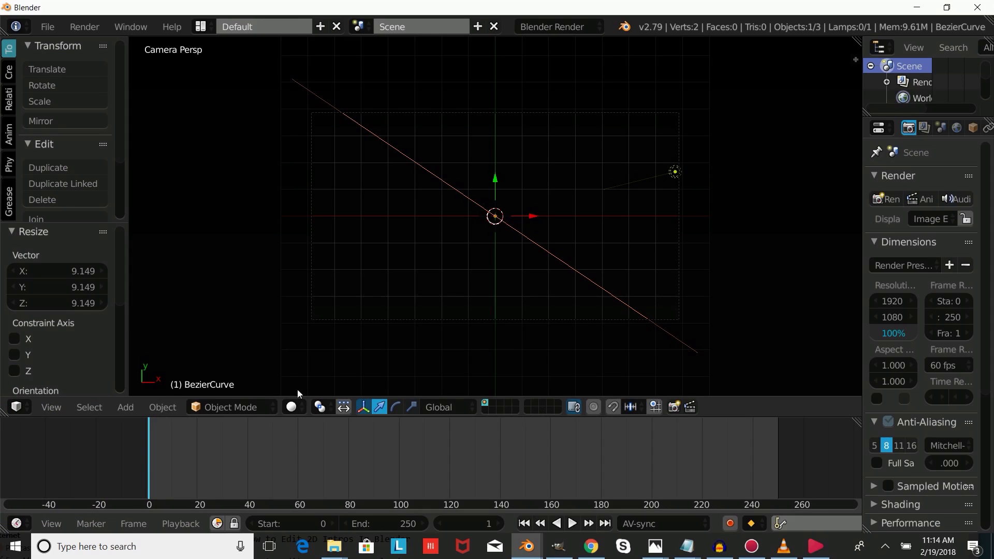
click(116, 407)
- Add a Bezier circle, move it above the camera frame and scale it to 0.143
mouse_move(155, 372)
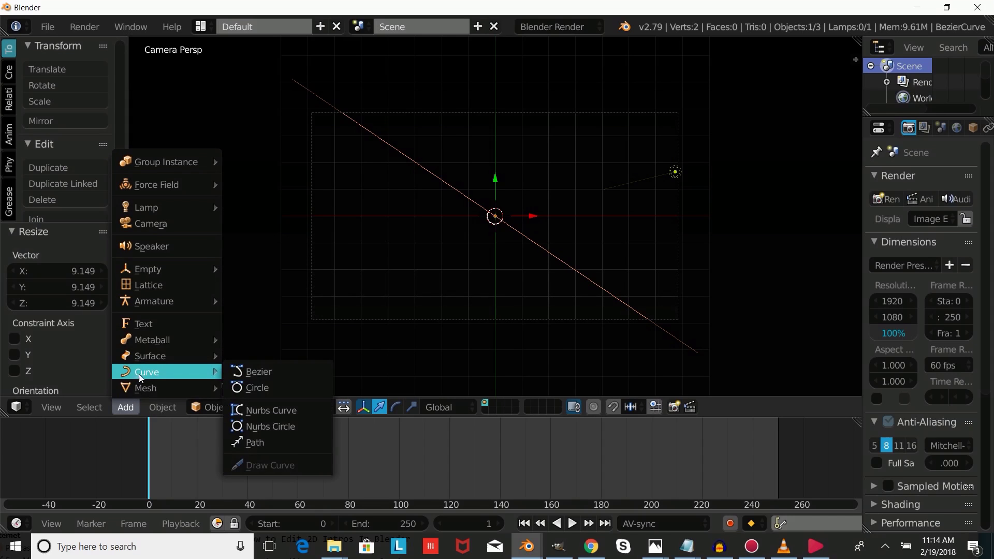
click(280, 388)
scroll(515, 194, down, 2)
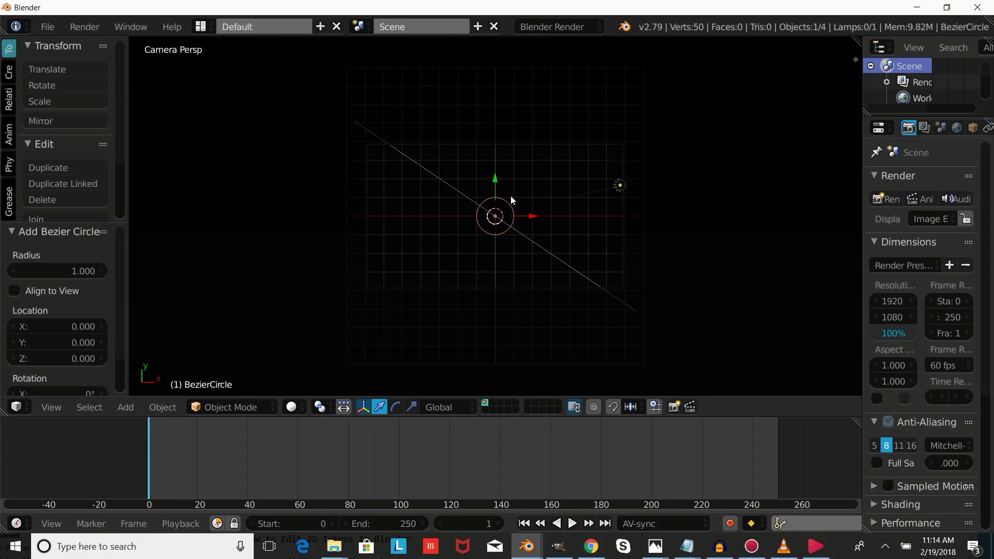
drag(499, 185, 539, 61)
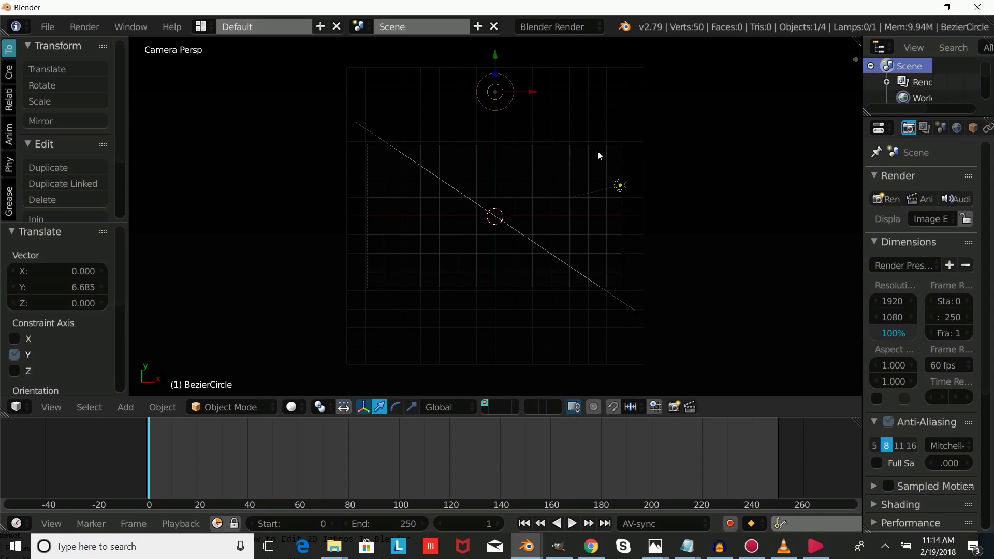
key(s)
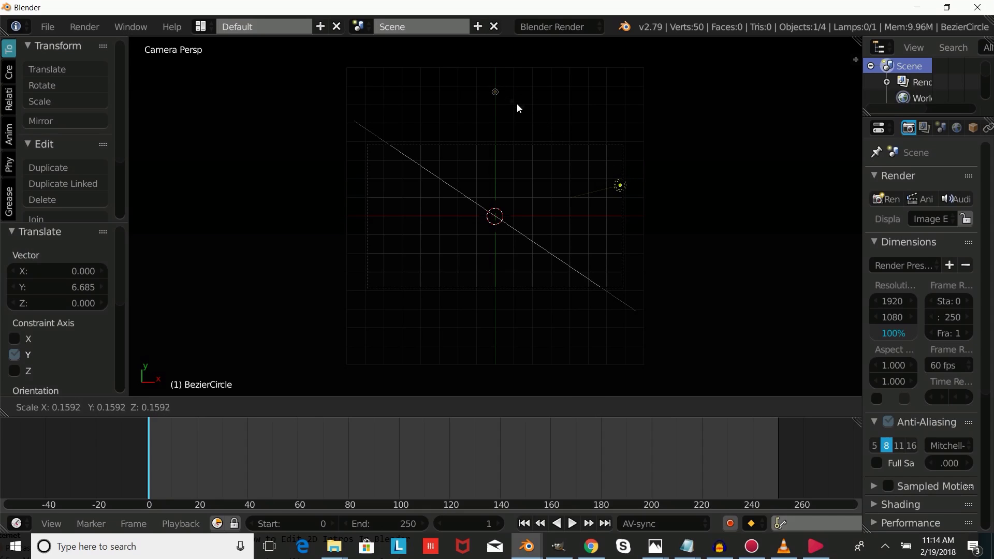
click(515, 101)
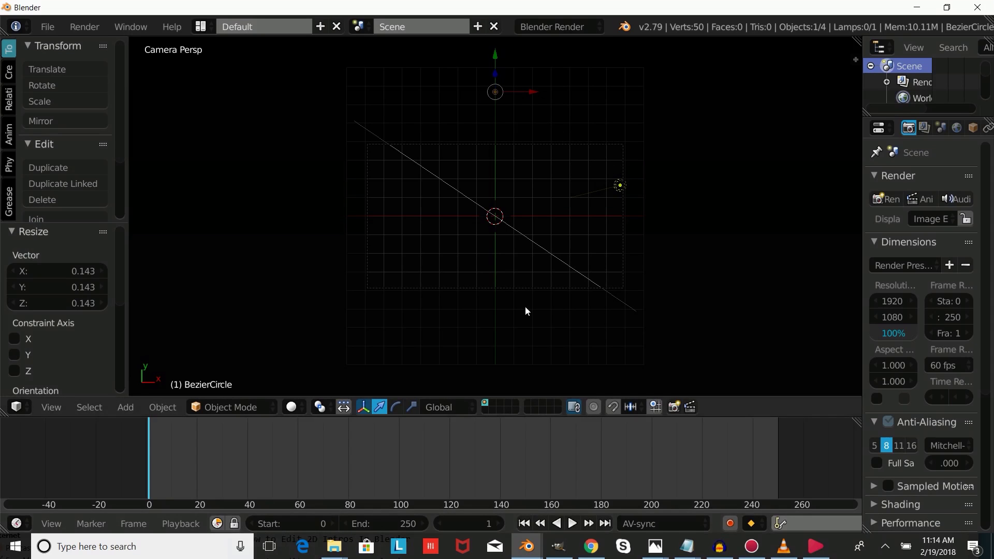
- Set the curve's Bevel Object to BezierCircle, then begin enlarging the circle
right_click(498, 215)
scroll(927, 130, right, 5)
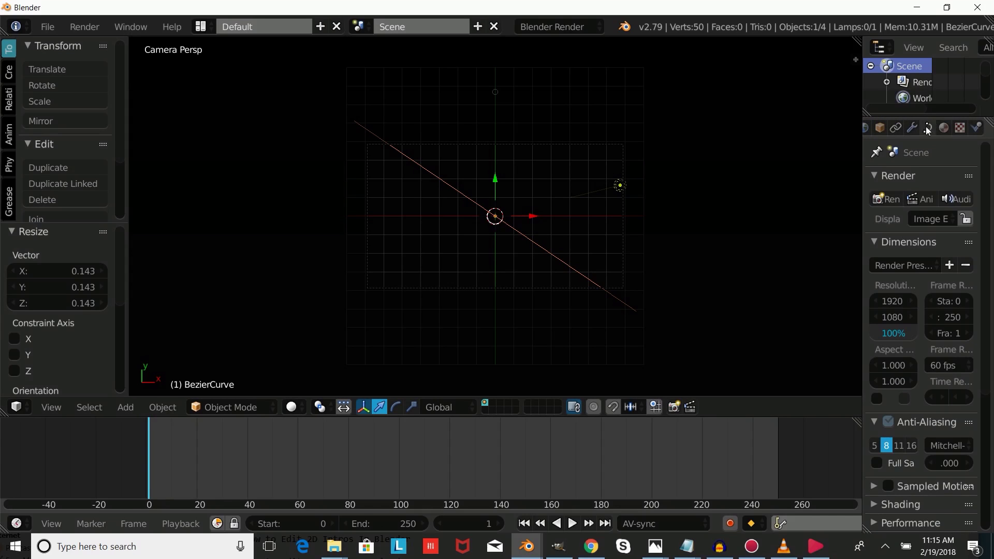
click(928, 128)
click(942, 465)
click(904, 367)
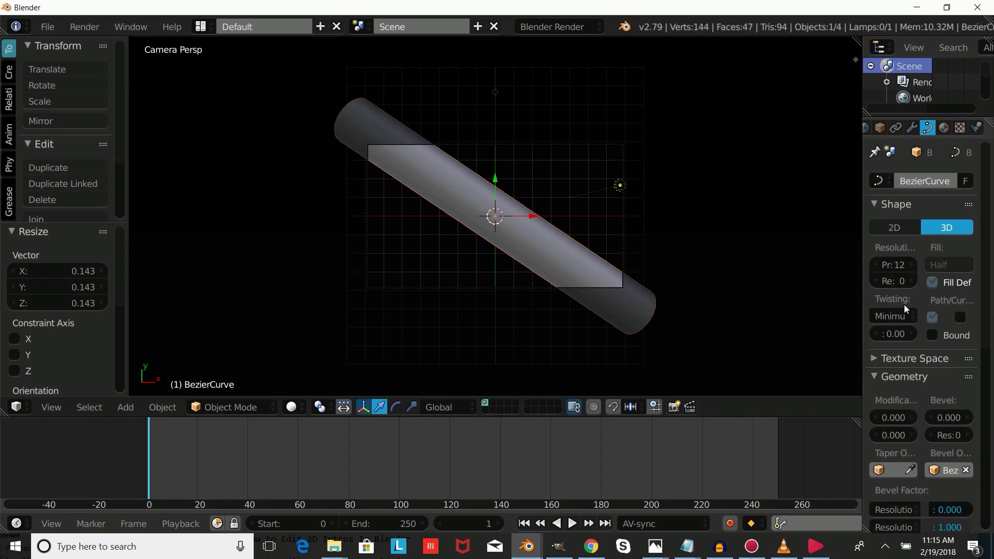
right_click(496, 91)
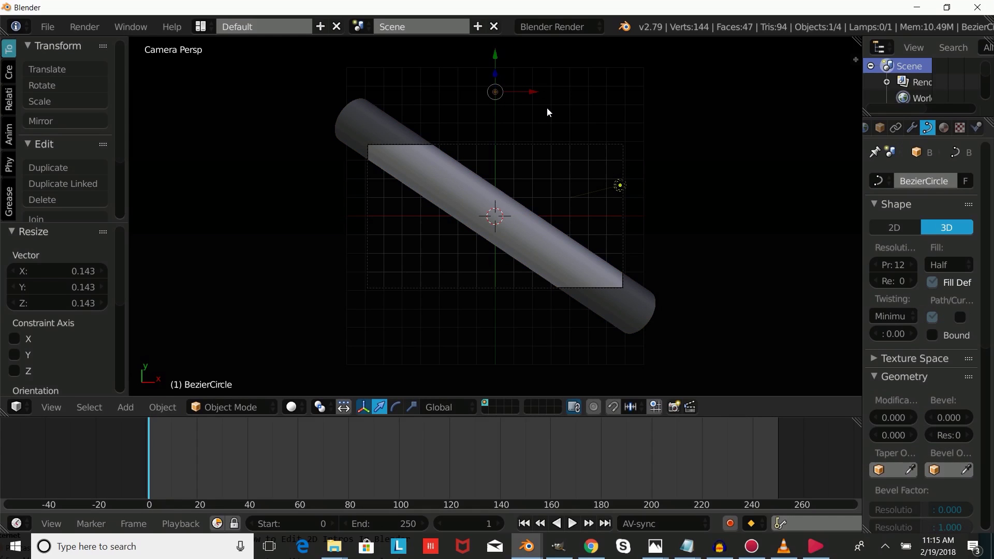
key(s)
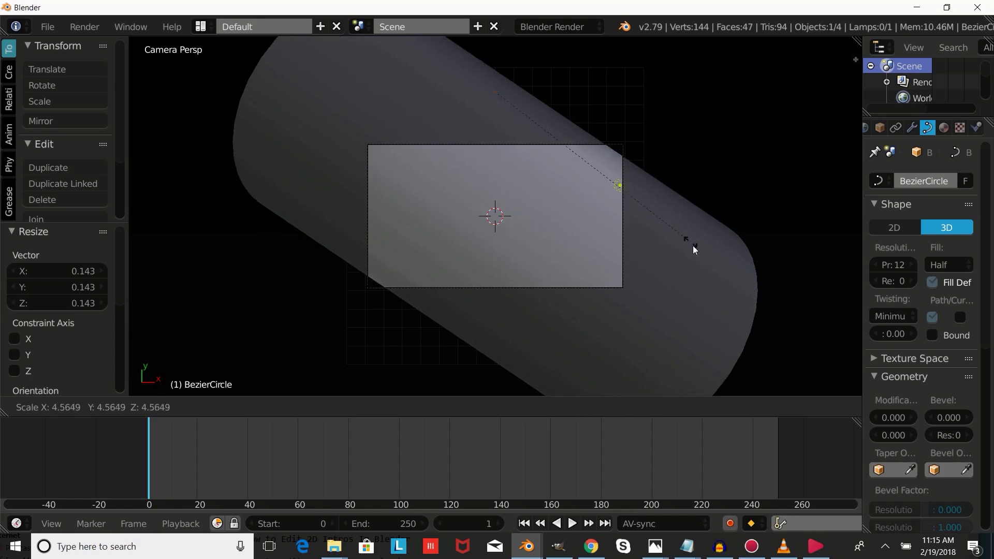
- Scale the profile circle to 5.203 and move it to Y 6.642
click(711, 270)
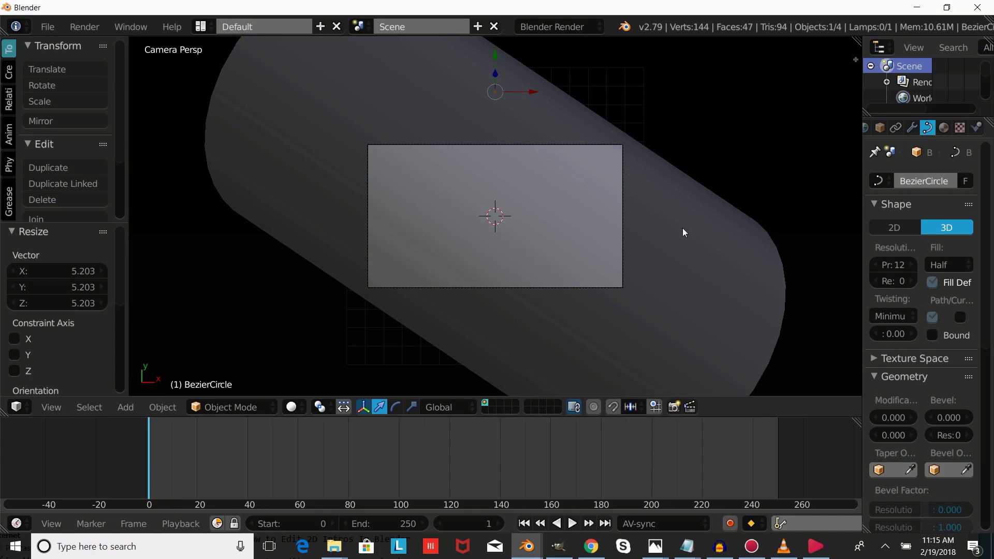
scroll(520, 62, down, 3)
key(g)
key(z)
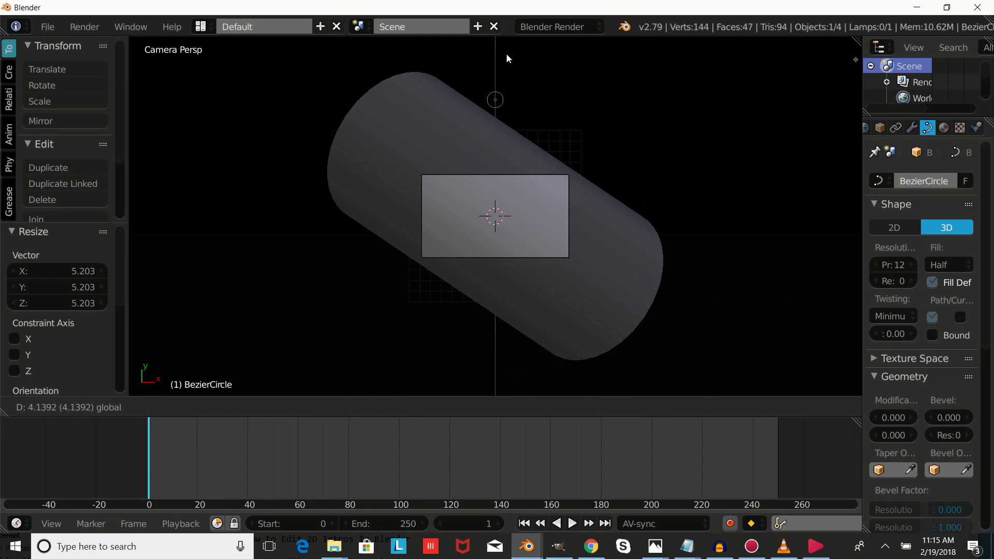
click(508, 388)
- Flatten the tube curve to Z scale 0, then scale the ribbon to 1.847
right_click(540, 284)
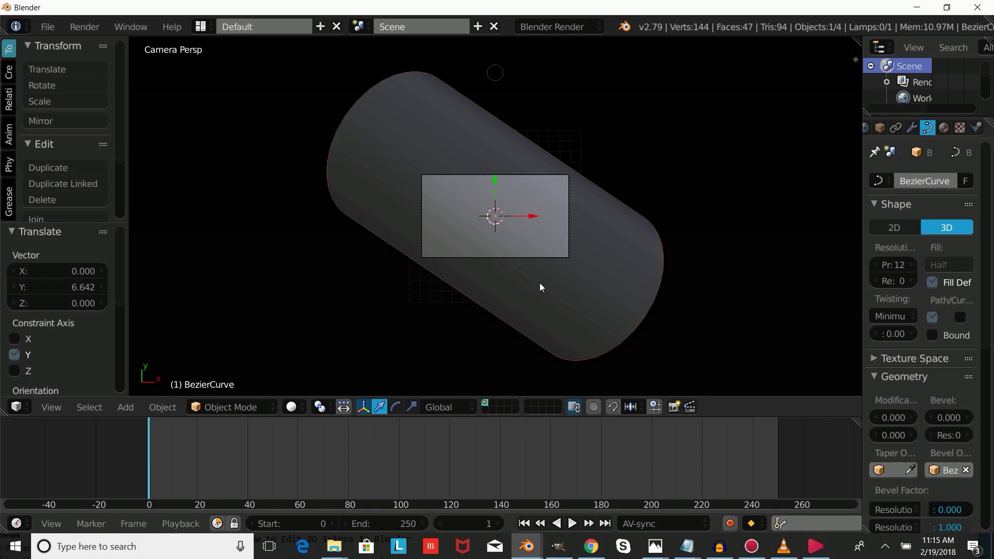
key(s)
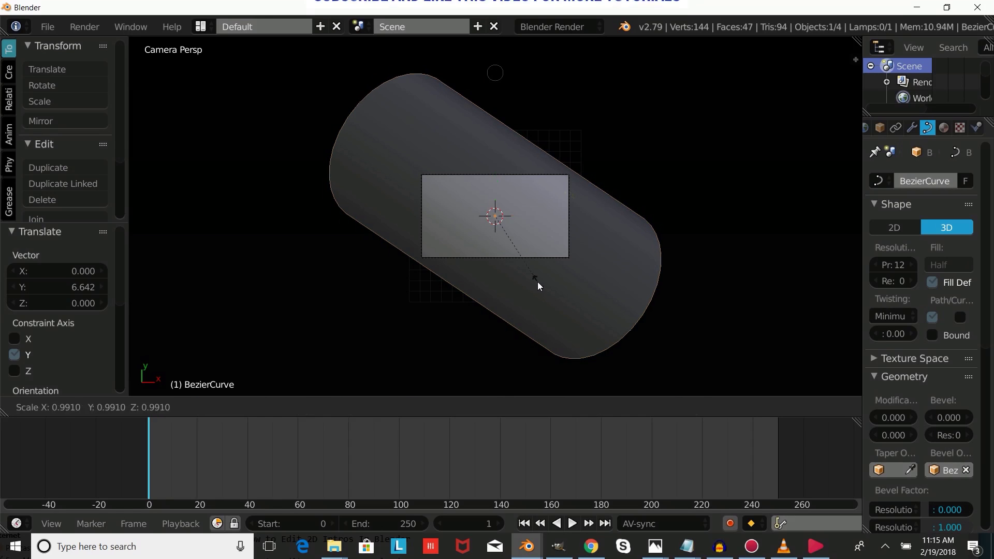
key(z)
key(0)
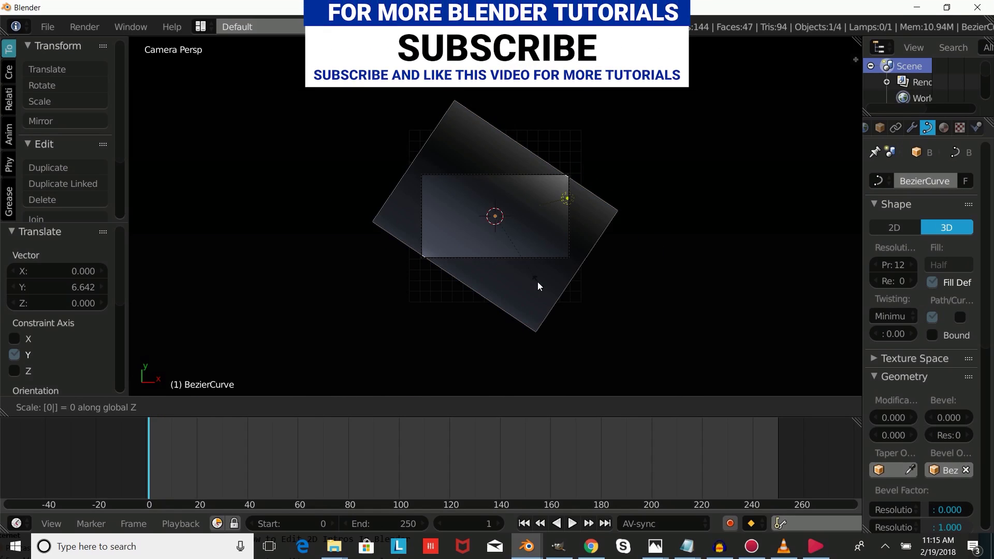
key(Return)
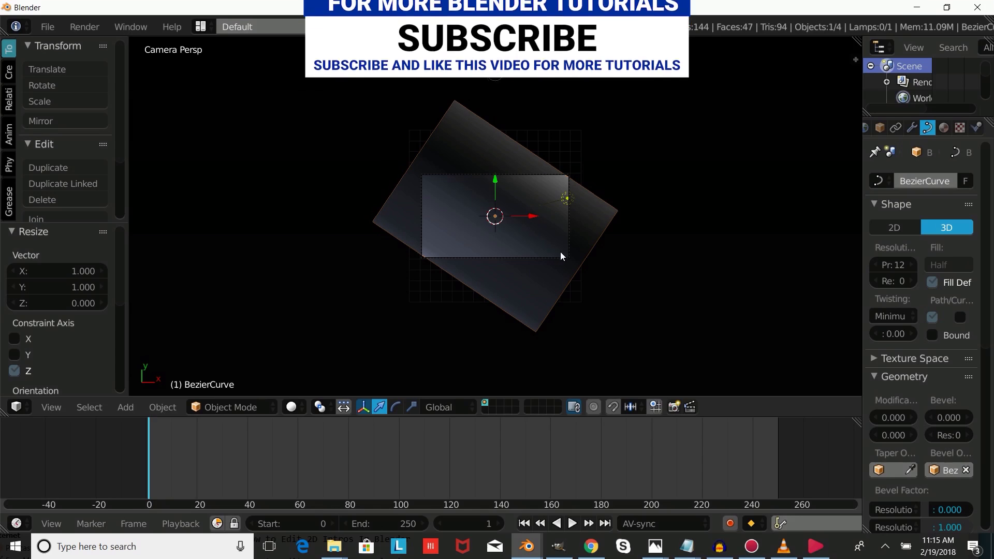
key(s)
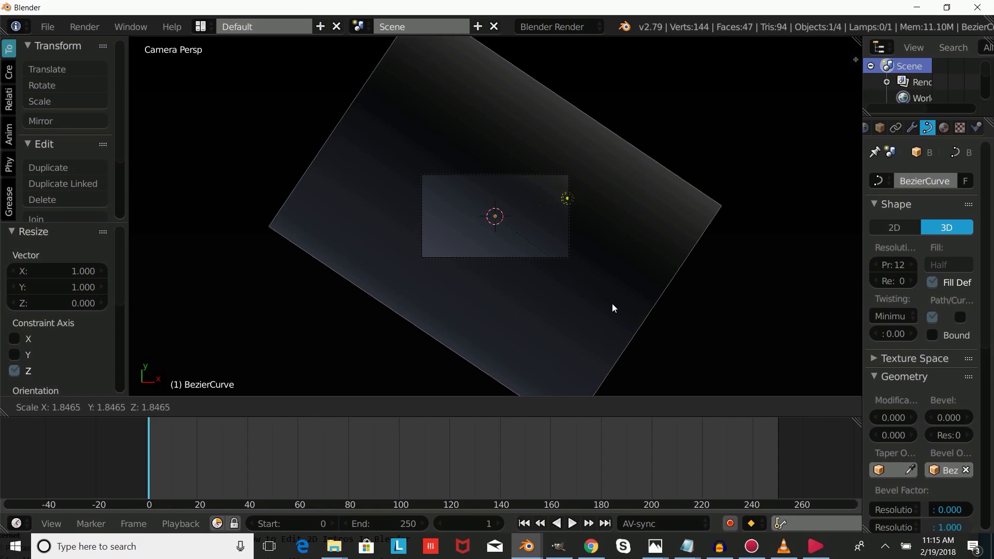
click(612, 304)
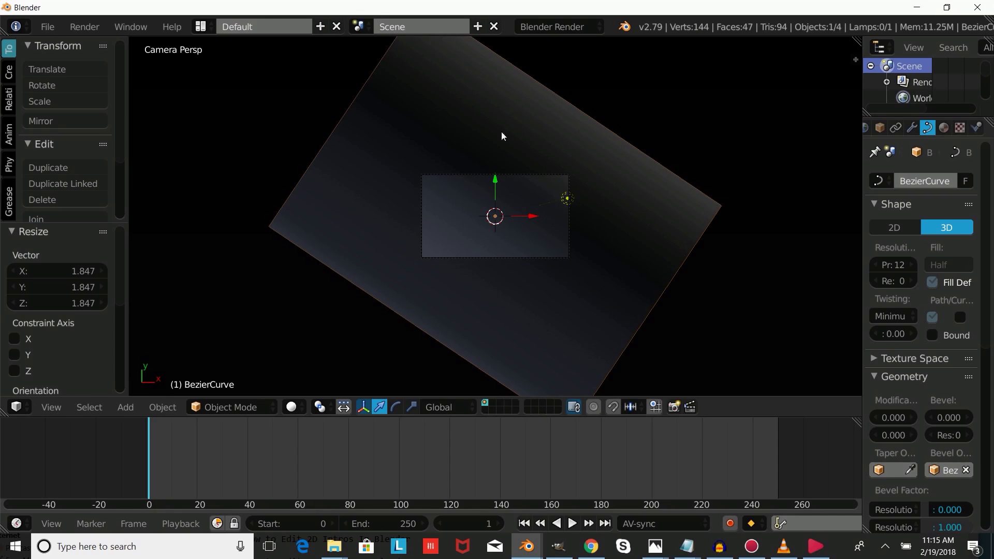
click(944, 128)
- Move the ribbon to Y -2.070 and give it a new shadeless green material
drag(501, 180, 493, 191)
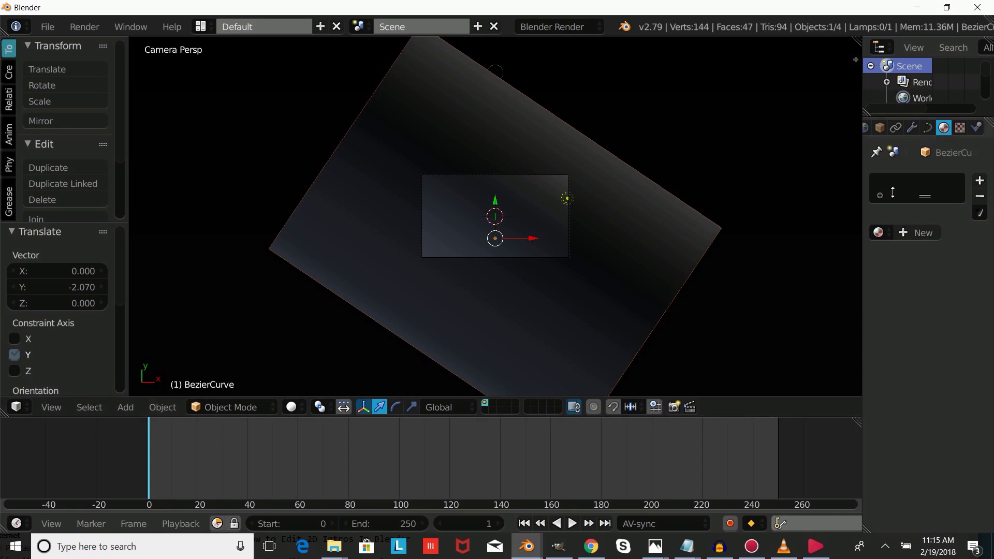
click(913, 234)
scroll(932, 450, down, 3)
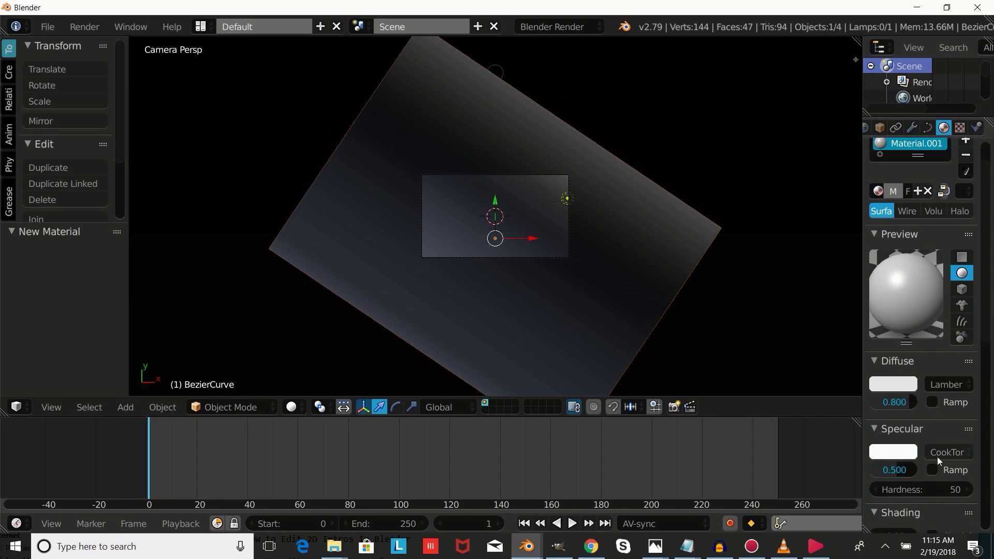
click(954, 516)
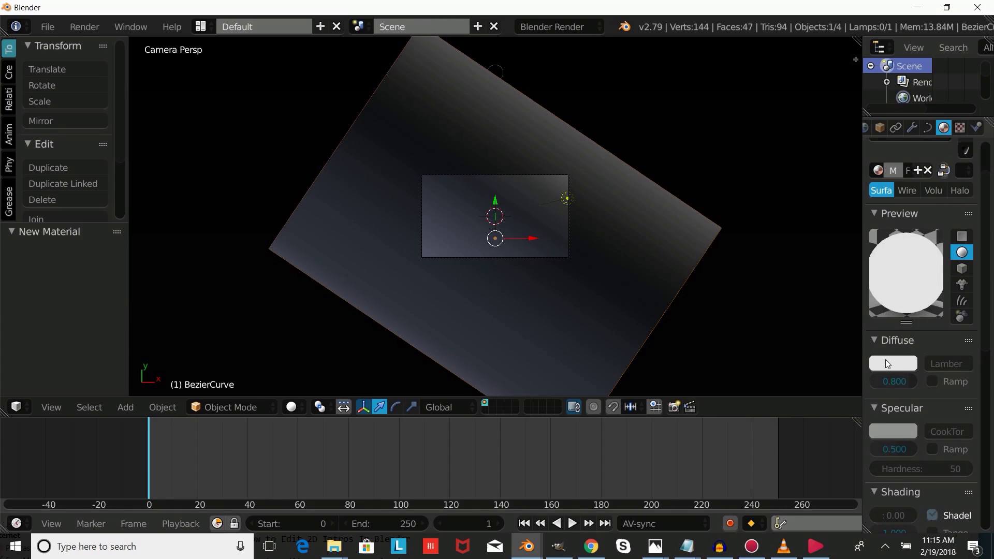
click(889, 363)
drag(821, 200, 776, 193)
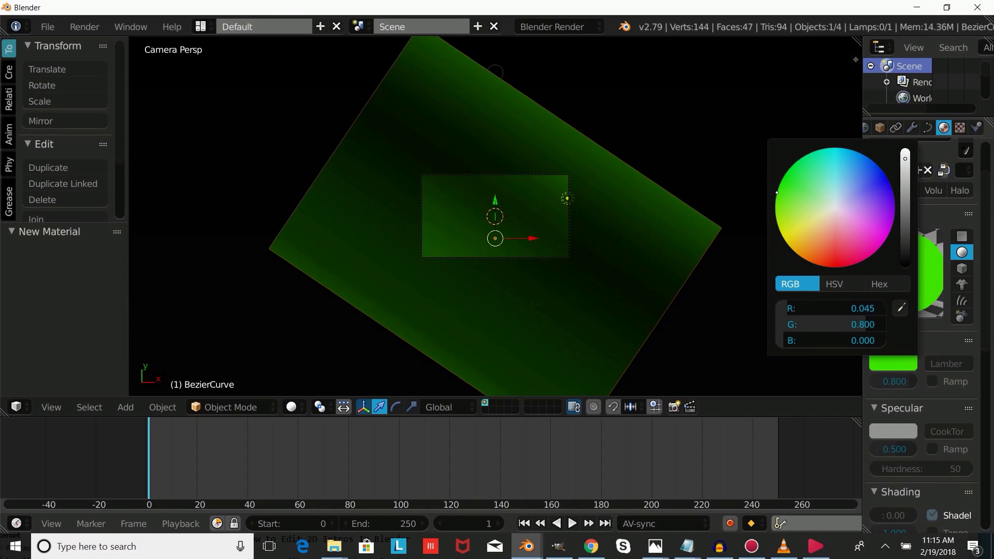
click(932, 129)
- Go to frame 60 and keyframe Bevel Factor End at 1.0
scroll(965, 489, down, 10)
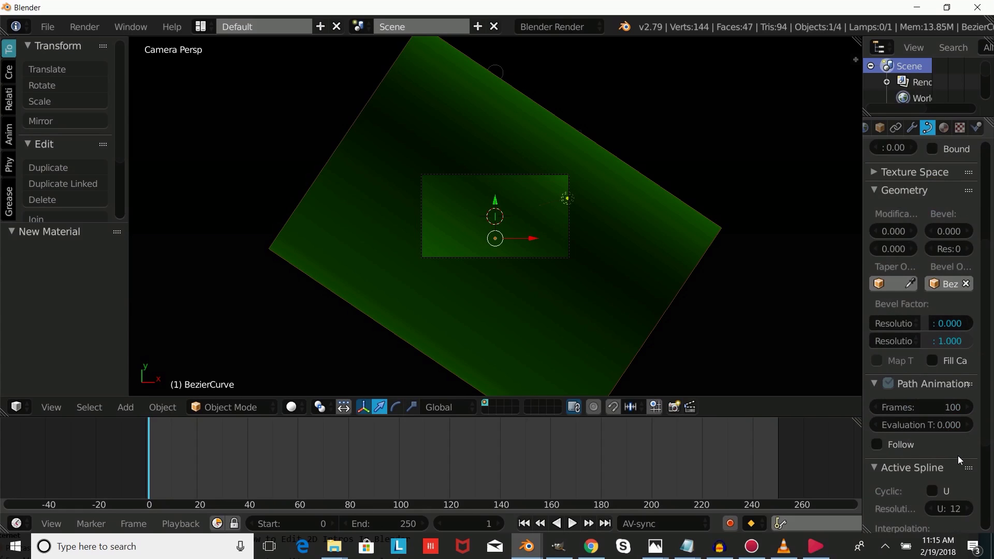
scroll(958, 451, down, 1)
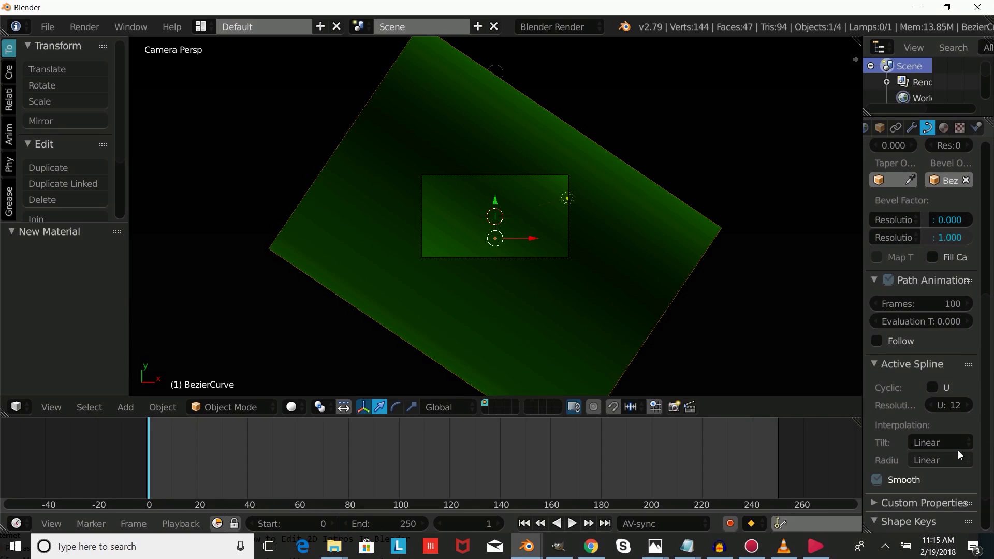
click(464, 525)
text(60)
key(Return)
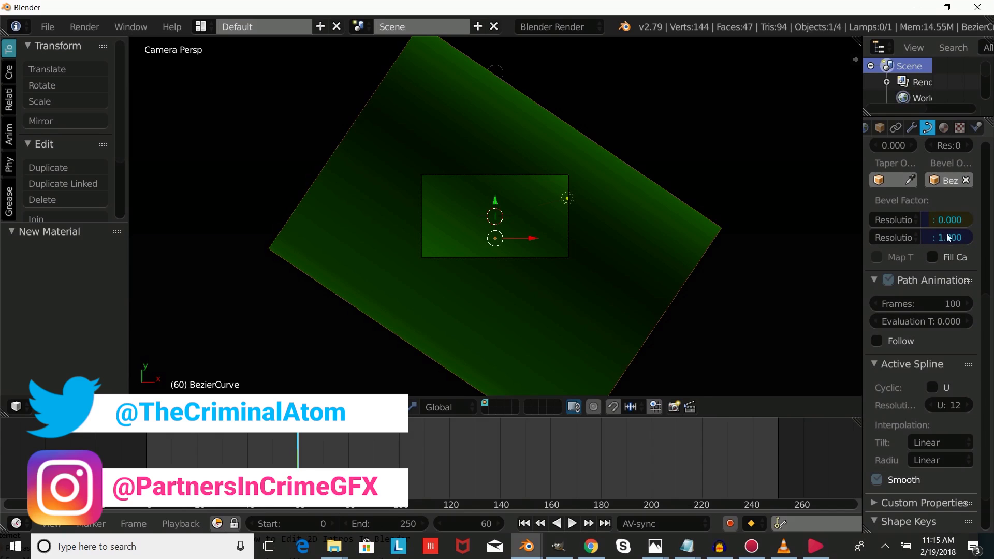
key(shift+Left)
- Keyframe Bevel Factor End at 0.000 on frame 0 and preview the grow animation
key(alt+a)
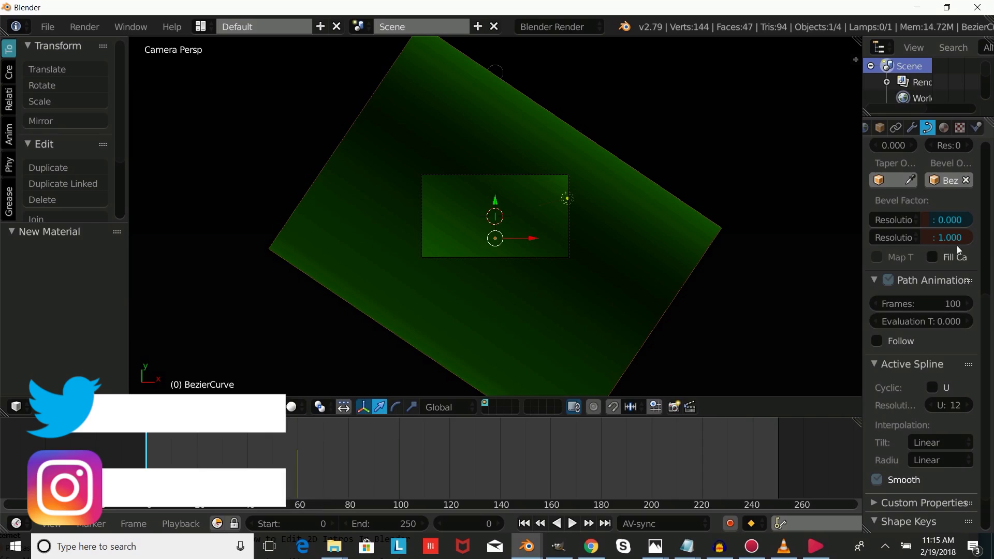
drag(960, 236, 901, 237)
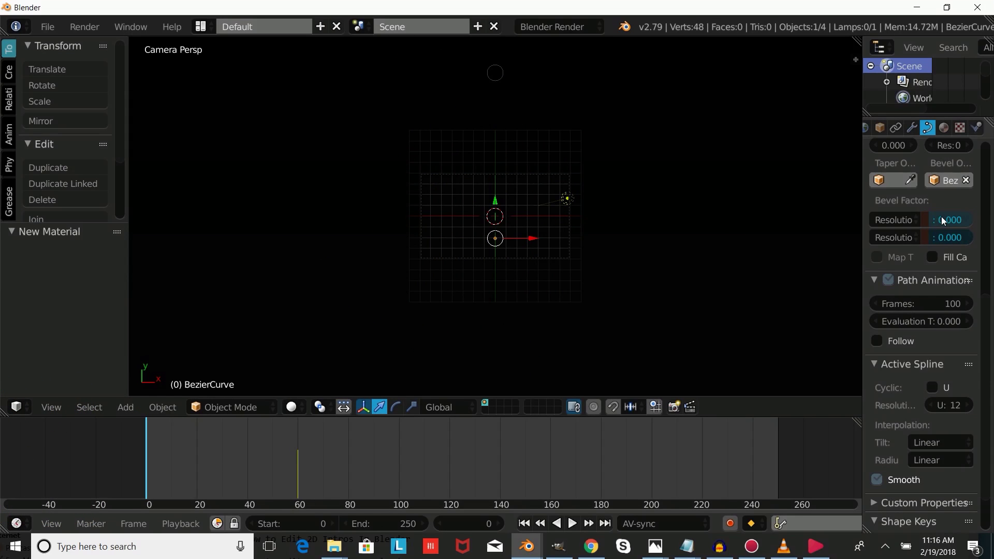
key(i)
click(572, 523)
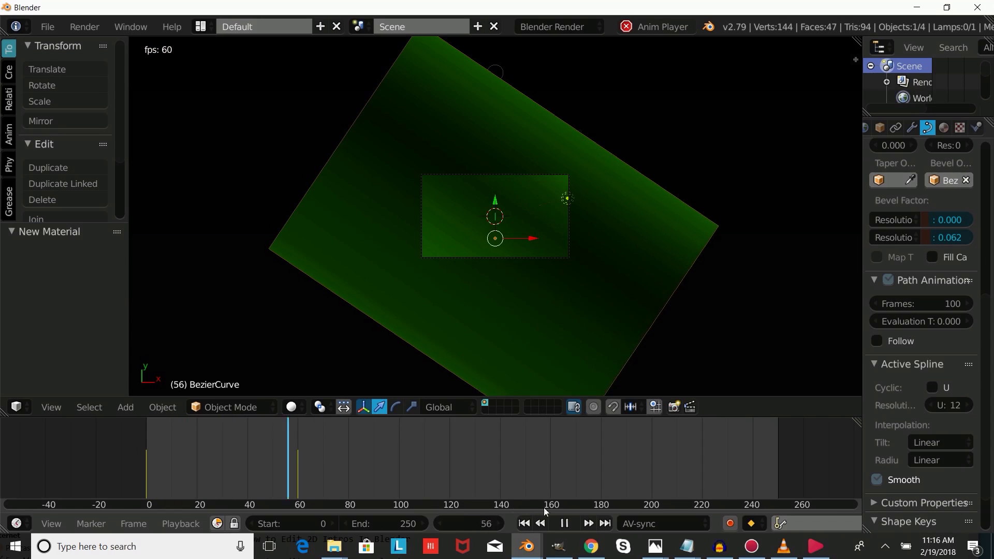
click(569, 523)
- Split the 3D view and turn the left area into a Dope Sheet
drag(856, 59, 340, 110)
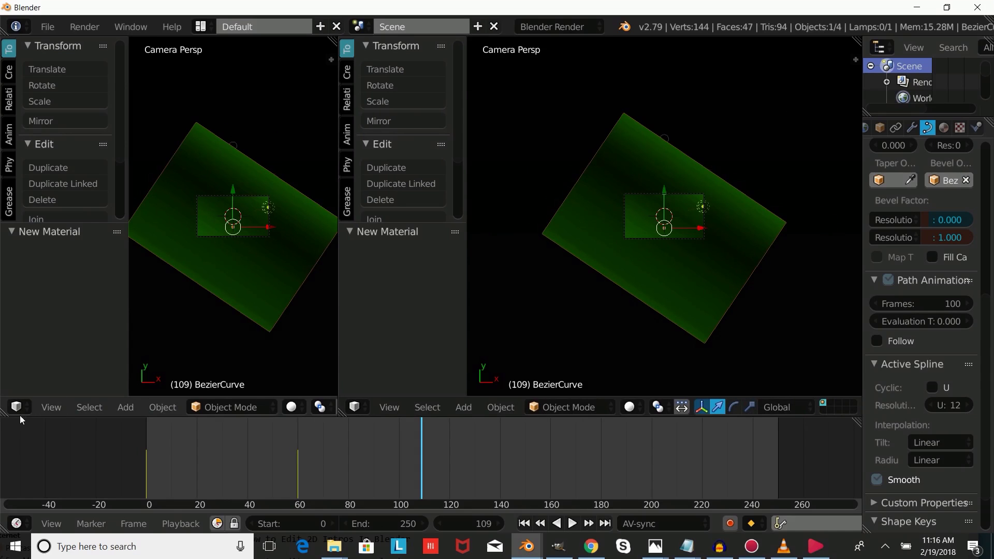
click(16, 408)
click(54, 327)
scroll(205, 104, down, 3)
- Scale the grow keyframes to about 35 frames, move them to start at frame 0, and preview
key(s)
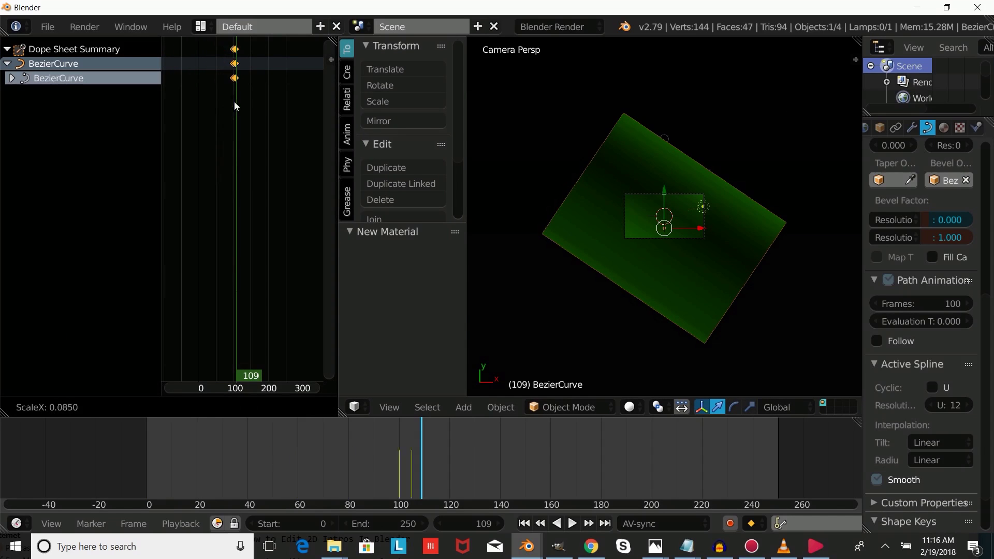
click(255, 106)
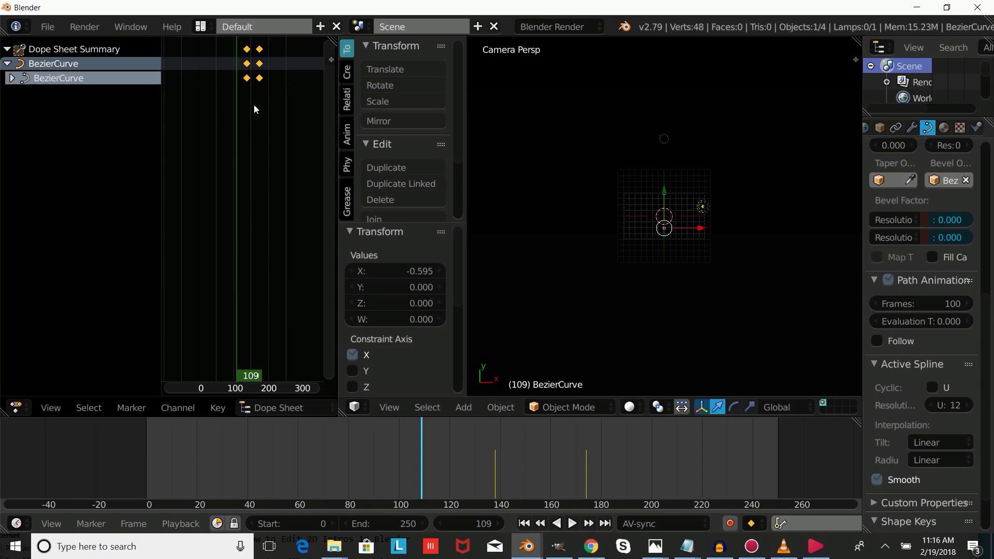
key(g)
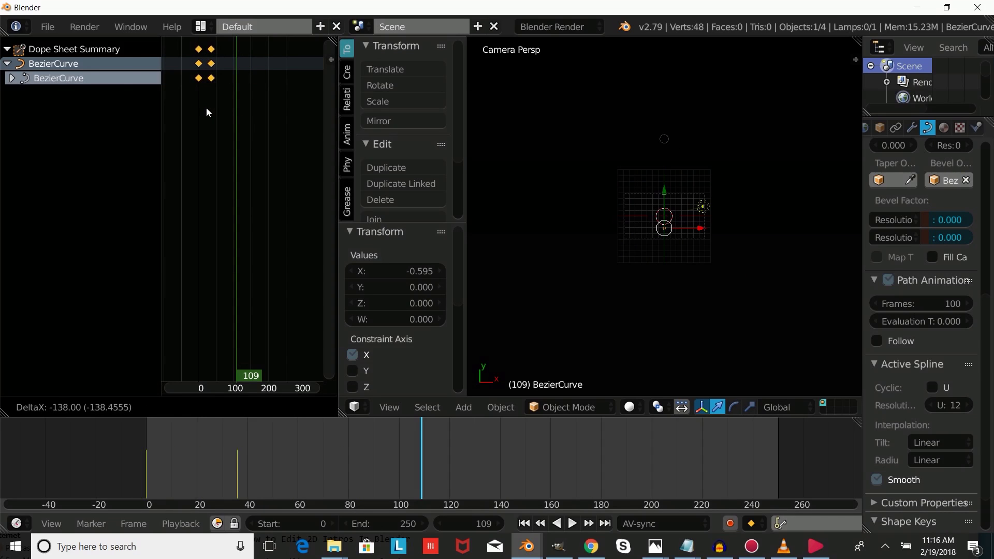
click(206, 107)
click(147, 465)
key(alt+a)
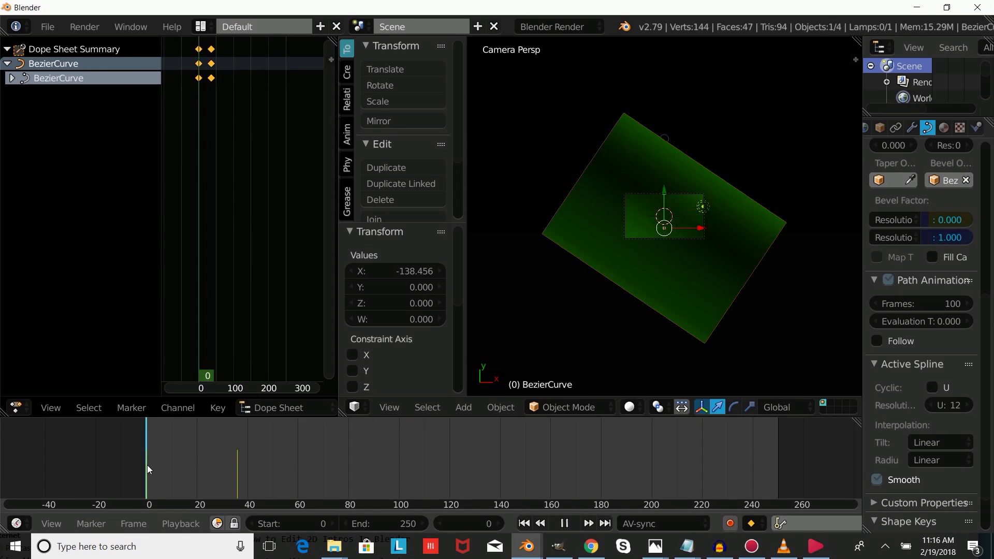
key(Escape)
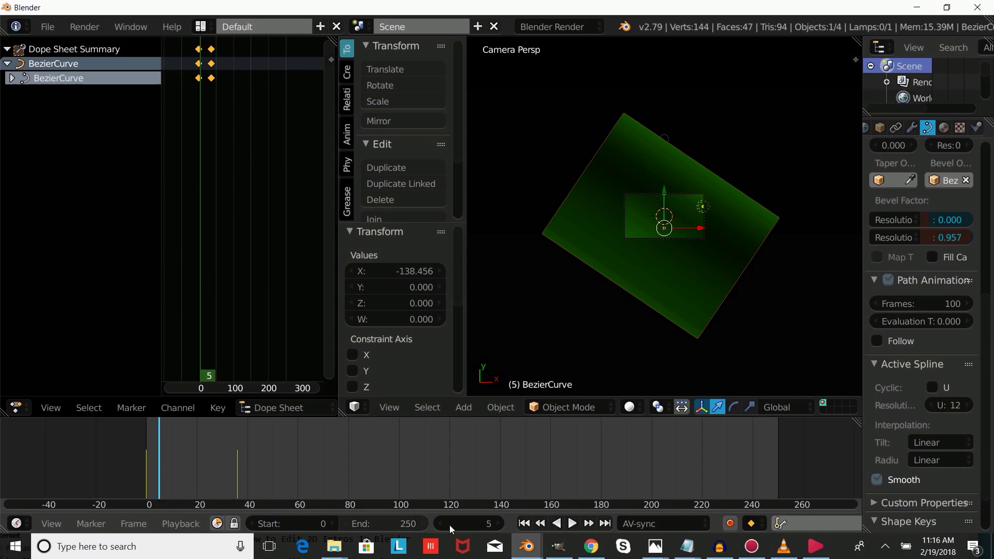
- Go to frame 18 and duplicate the green ribbon in place
click(571, 524)
click(571, 525)
click(193, 471)
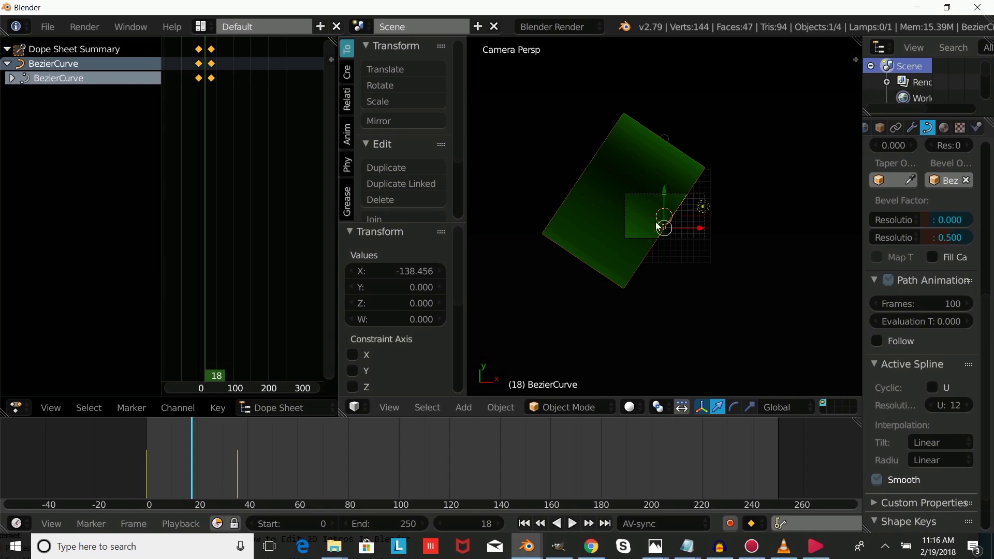
key(shift+d)
right_click(670, 229)
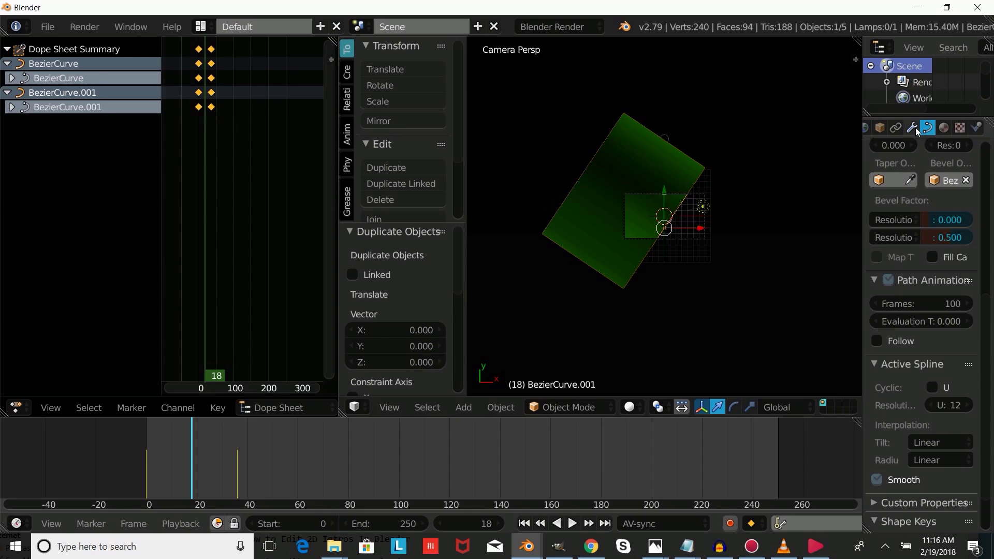
- Make the duplicate's material single-user and change its diffuse colour to blue
click(880, 128)
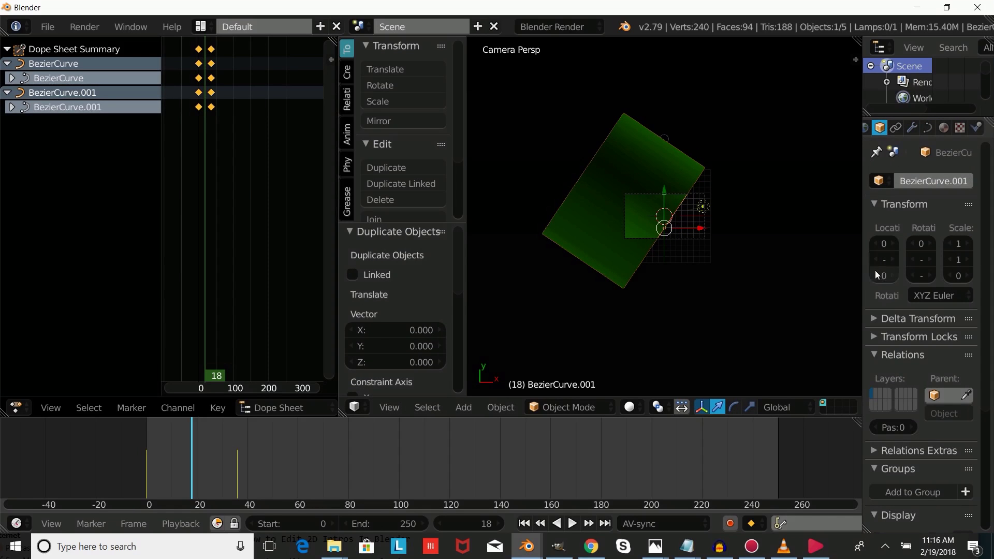
click(943, 128)
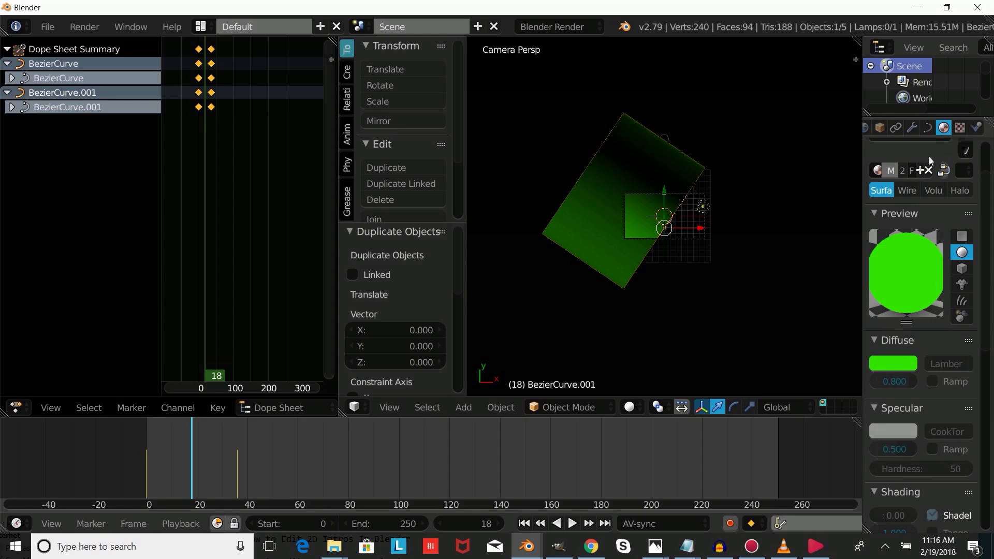
click(899, 364)
click(903, 171)
click(914, 367)
drag(833, 181, 854, 182)
- Shift the blue ribbon 1.162 along X beside the green one and play the animation
drag(709, 233, 714, 227)
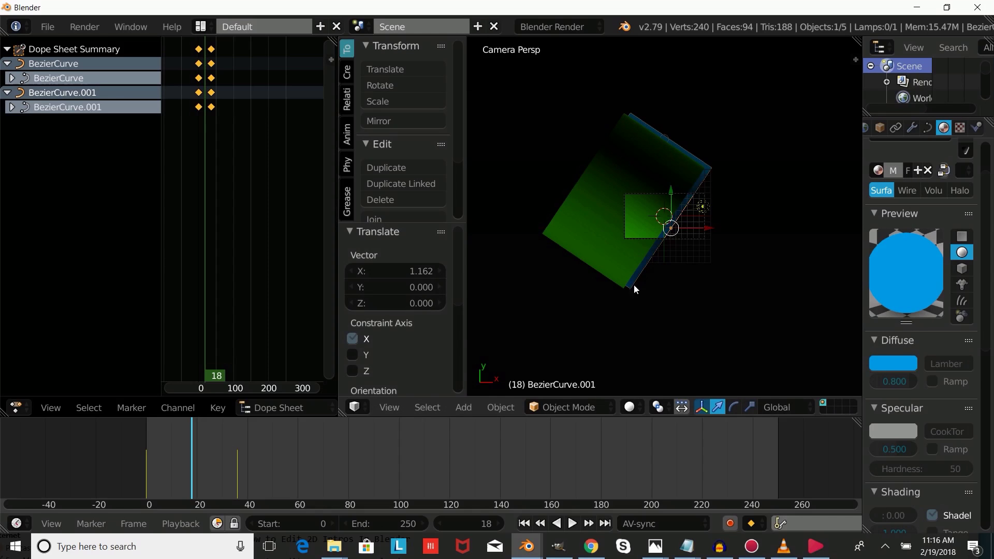
scroll(636, 273, up, 3)
click(167, 489)
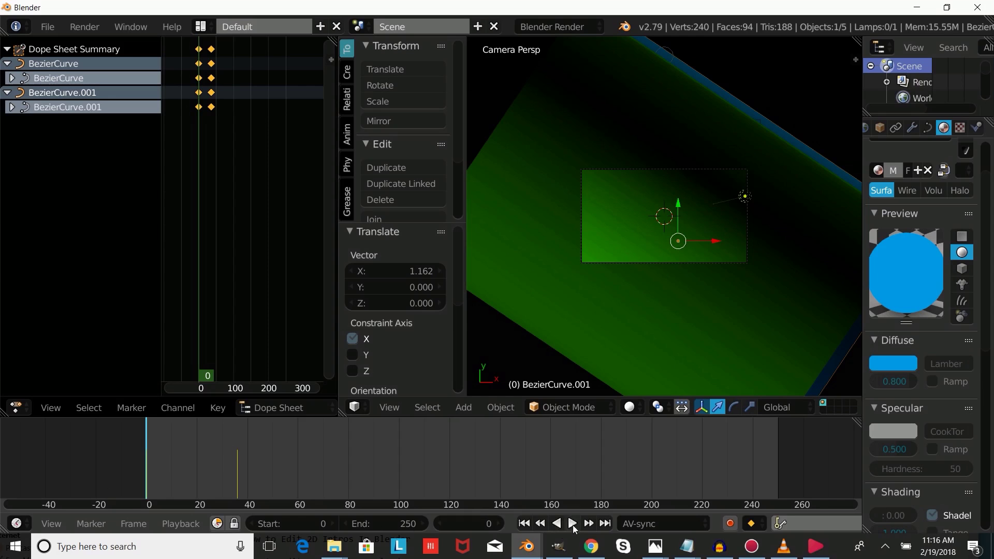
click(573, 524)
click(157, 482)
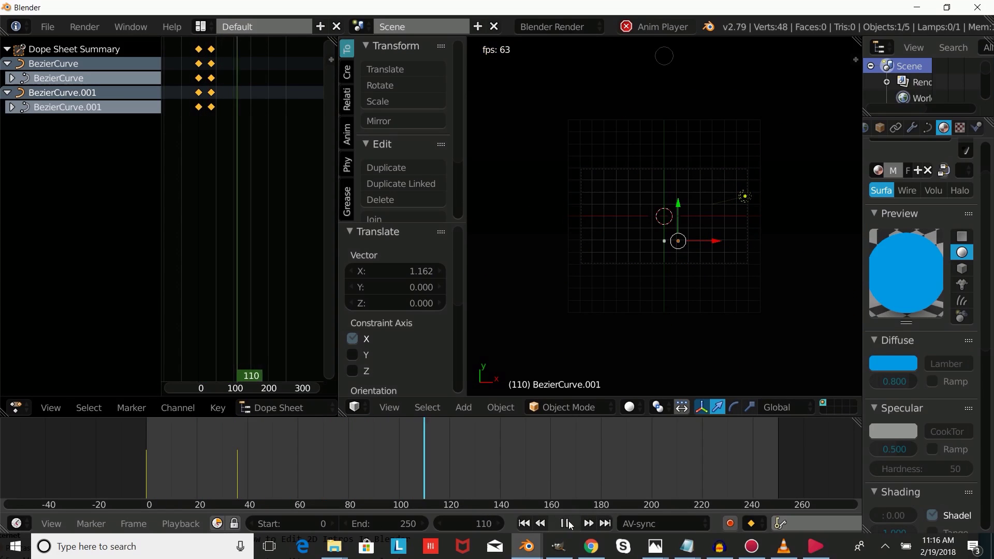
- Scrub the timeline to frame 15 and stop playback
click(190, 471)
drag(188, 471, 277, 474)
drag(193, 474, 184, 475)
key(alt+a)
- Scale the keyframes twice around frame 15 to span about 25 frames, then replay from frame 0
key(s)
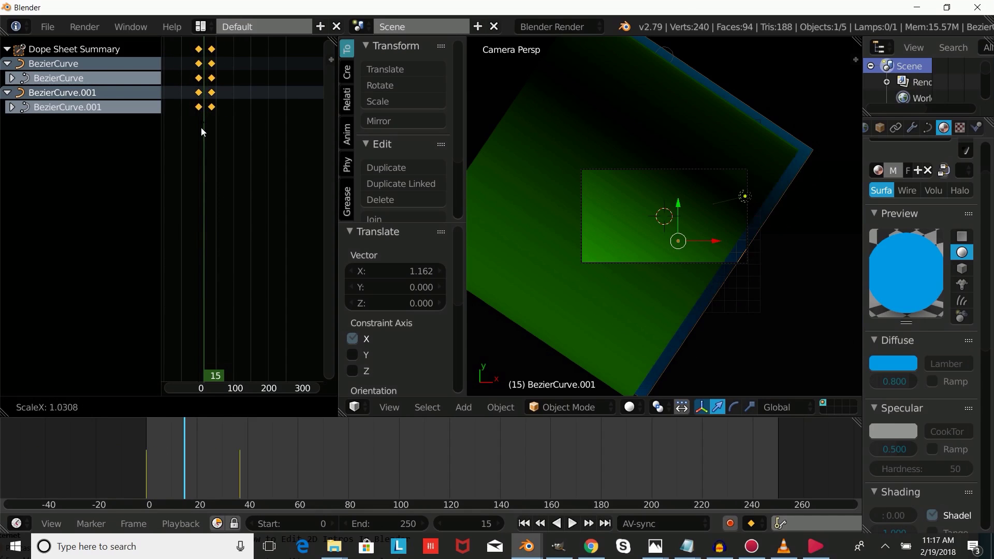
click(209, 133)
key(s)
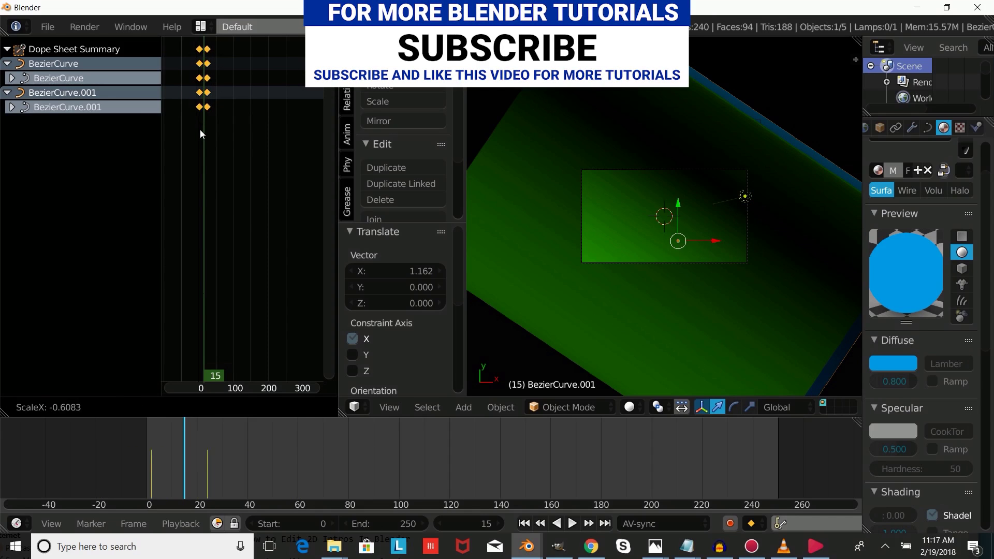
click(200, 133)
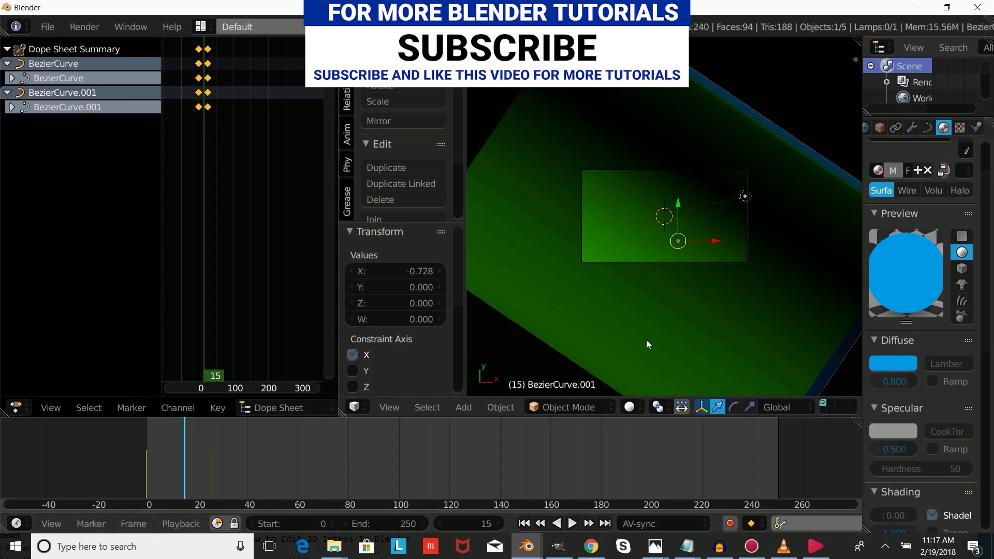
drag(147, 504, 207, 466)
key(alt+a)
key(alt+a)
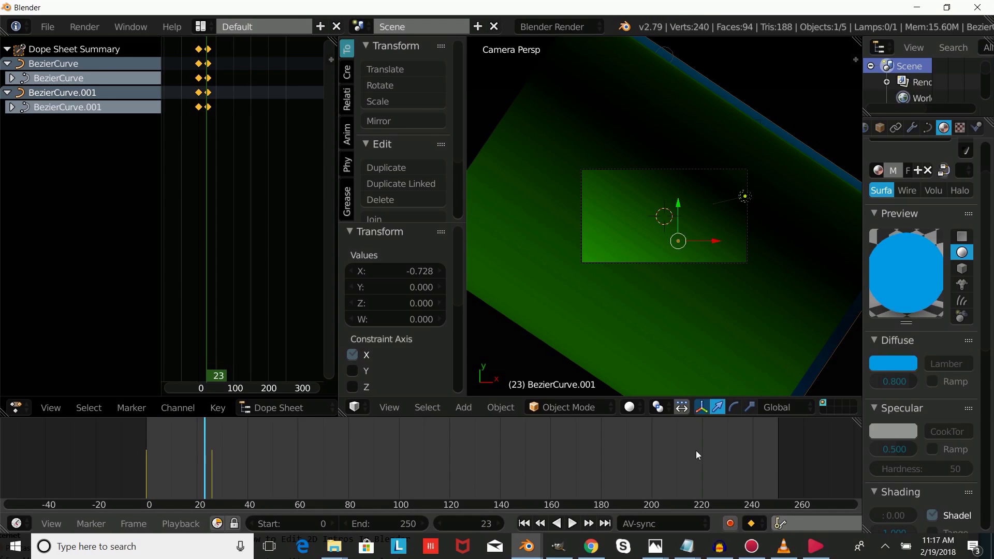